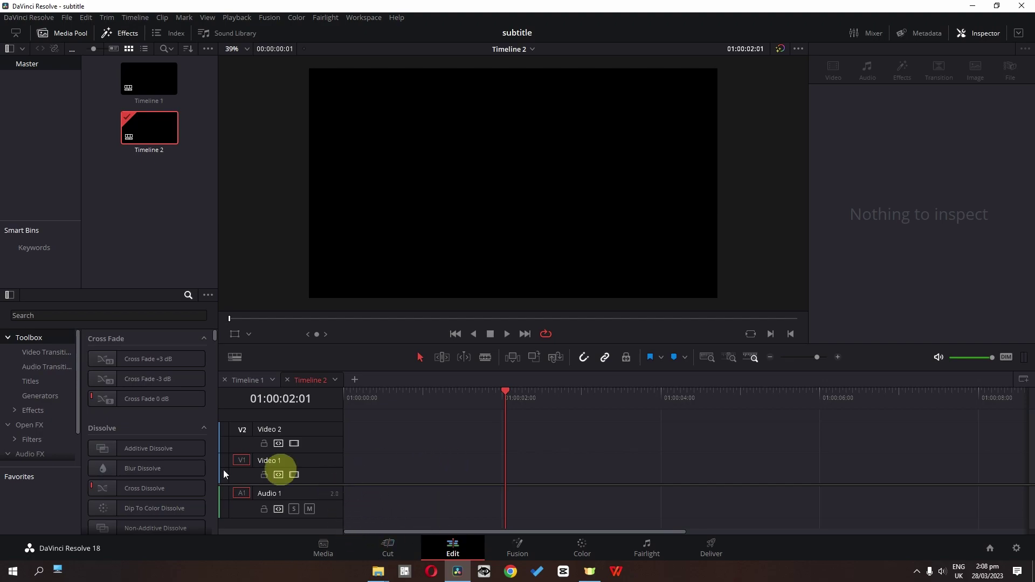
Place the Paper Fusion generator on Video 1 of Timeline 2 and select the clip
click(27, 398)
scroll(176, 371, down, 2)
scroll(176, 368, down, 3)
drag(136, 494, 331, 462)
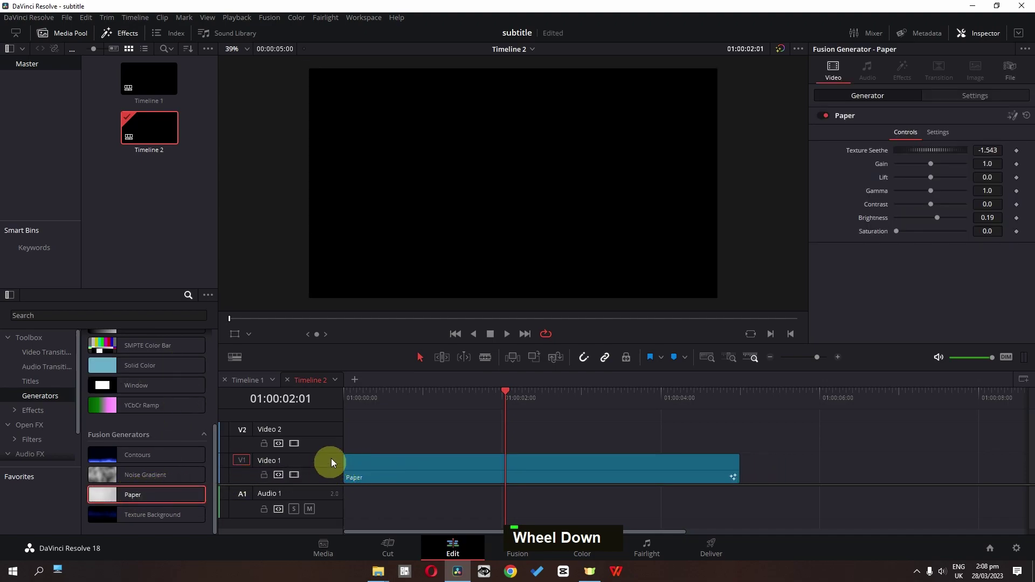
click(463, 468)
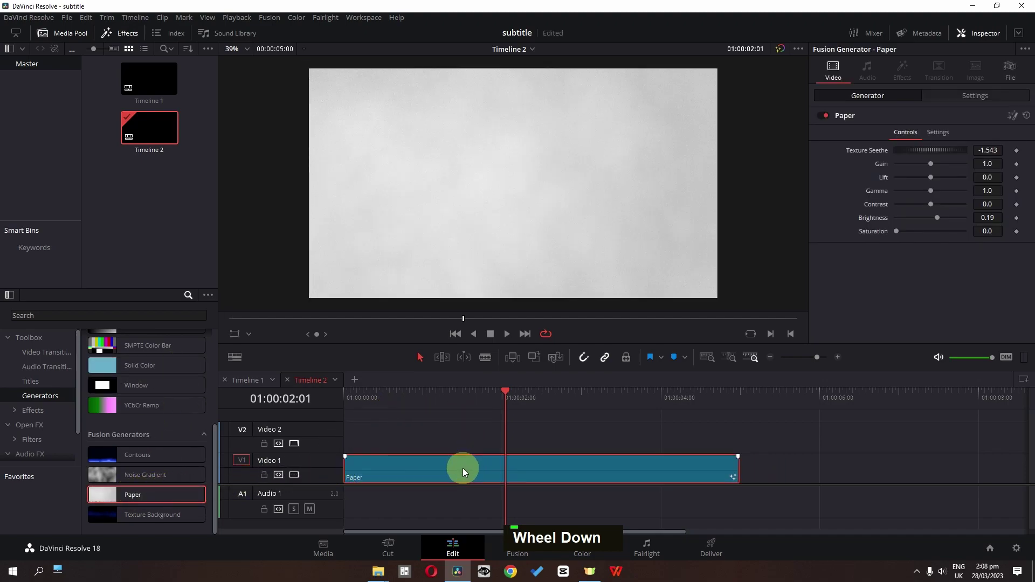
Darken the Paper texture: Gain 0.73, Lift -0.2, Gamma 0.84, Texture Seethe -0.847
drag(929, 165, 921, 165)
click(924, 176)
click(929, 190)
drag(929, 189, 935, 222)
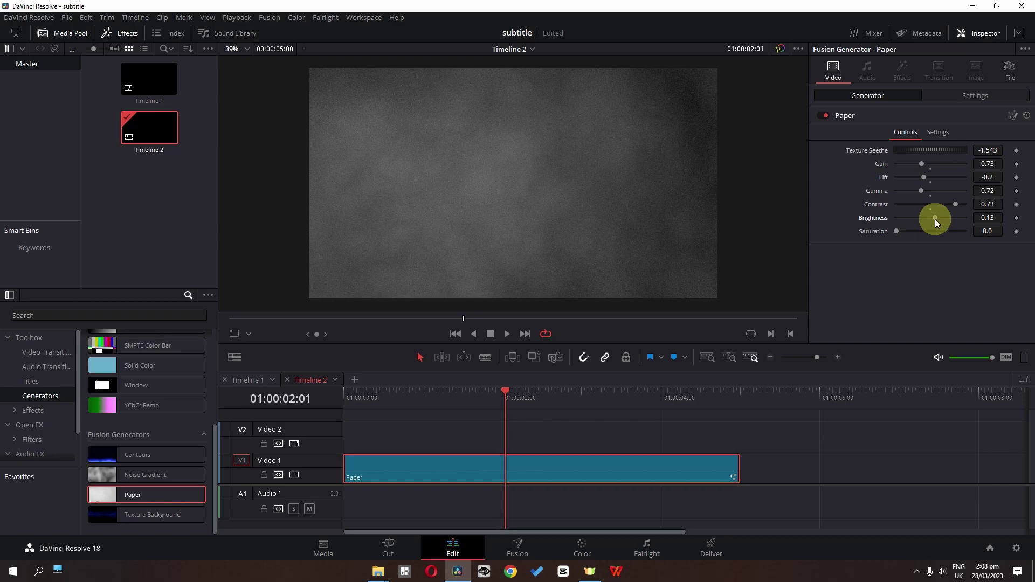
drag(912, 150, 924, 190)
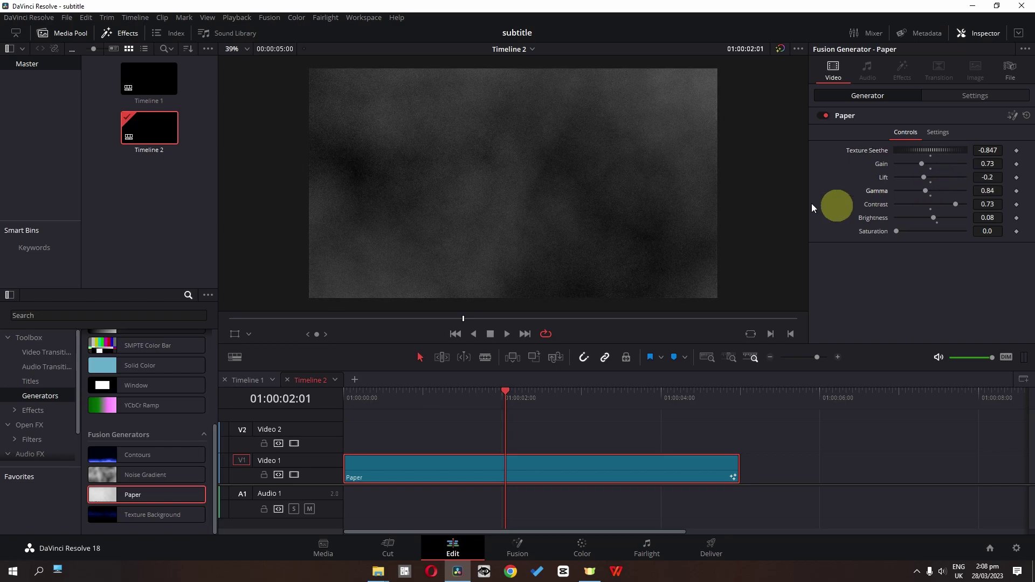
key(Home)
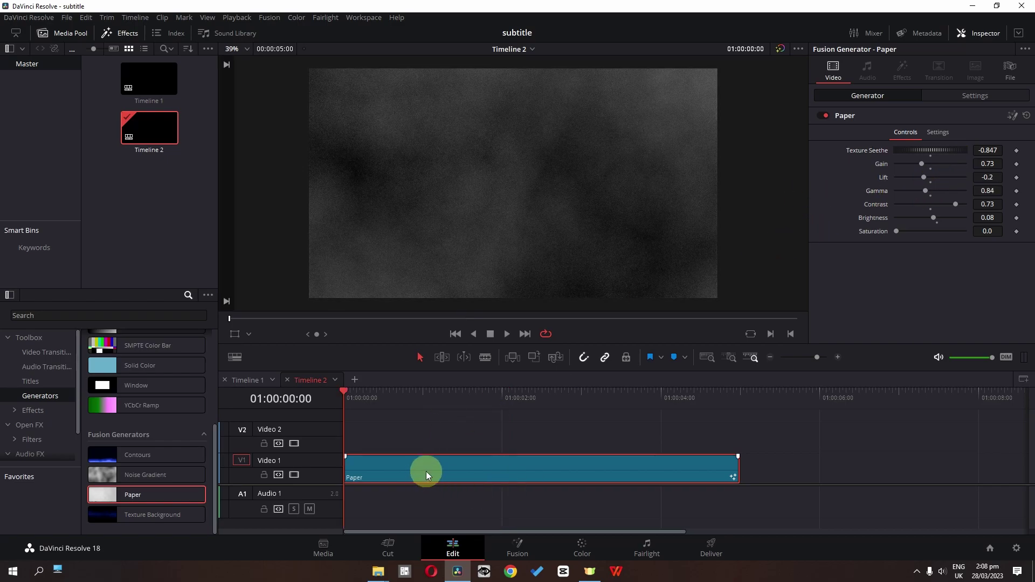
Add a Text+ title on Video 2 and replace Custom Title with the creator's first name
click(41, 384)
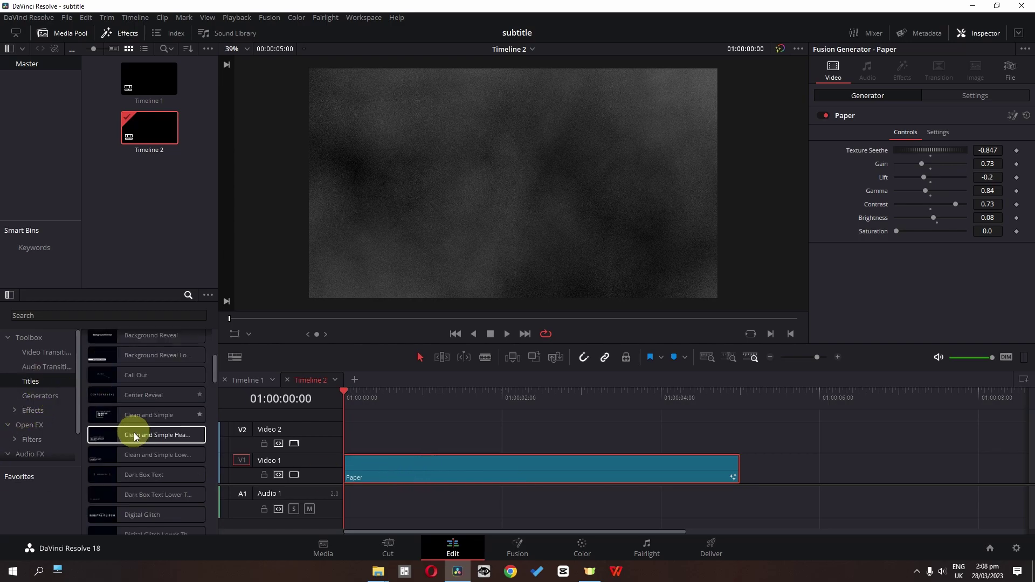
scroll(134, 432, up, 2)
drag(117, 455, 339, 438)
click(424, 436)
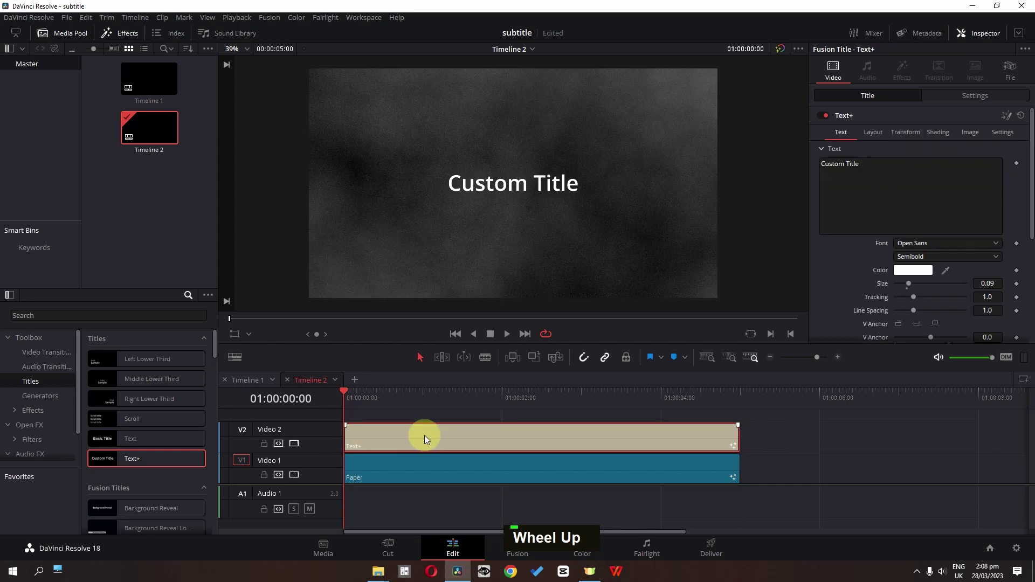
double_click(909, 192)
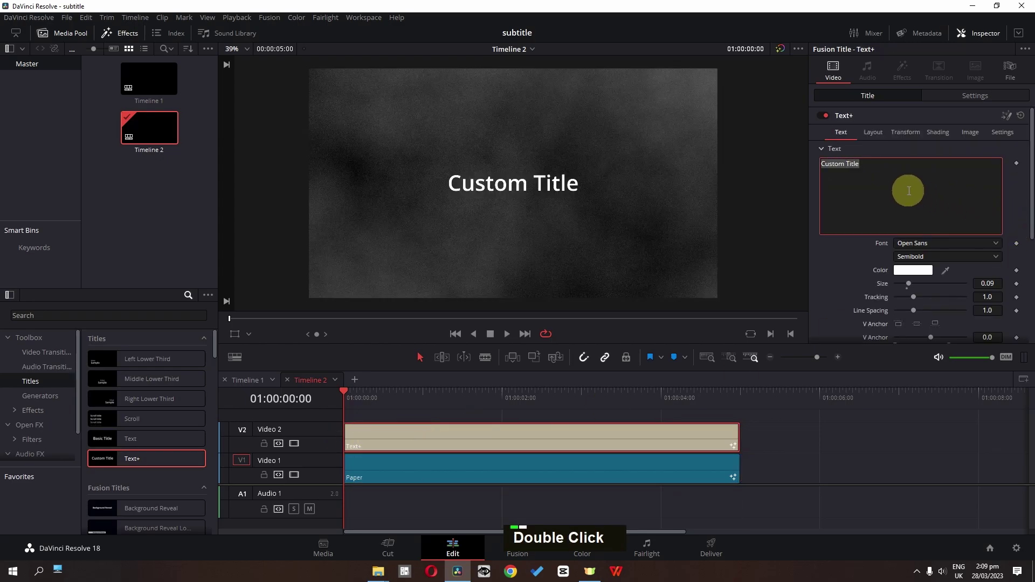
text(FAIZAN)
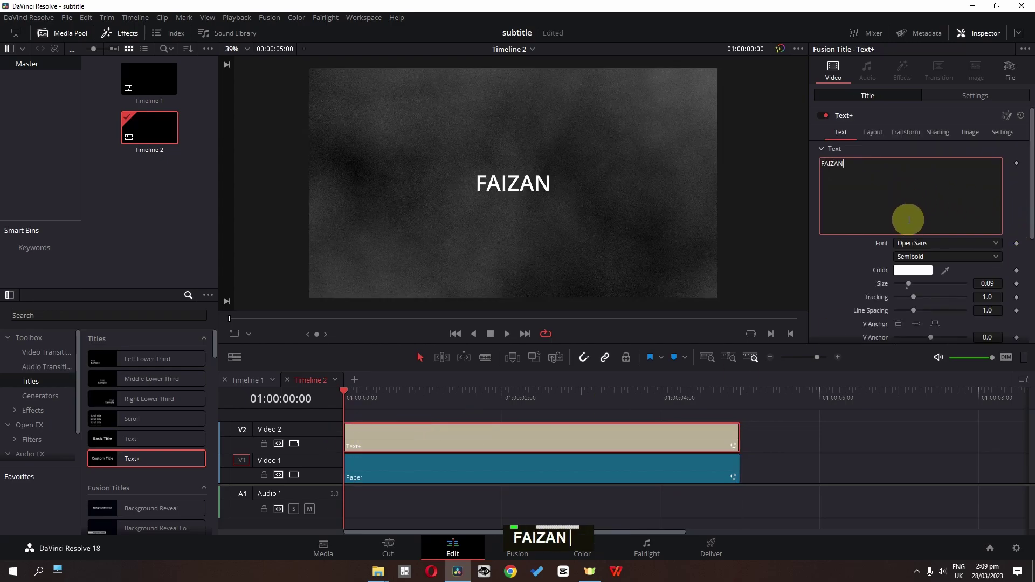
Style the title text Extrabold, size 0.126, in green #2ec500
click(906, 256)
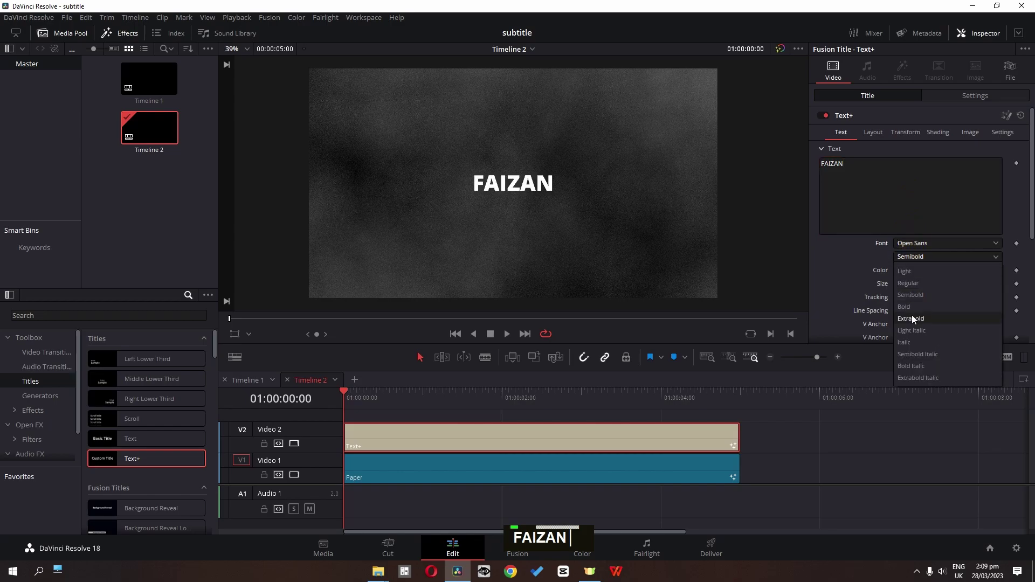
click(923, 315)
drag(910, 291, 914, 289)
double_click(911, 269)
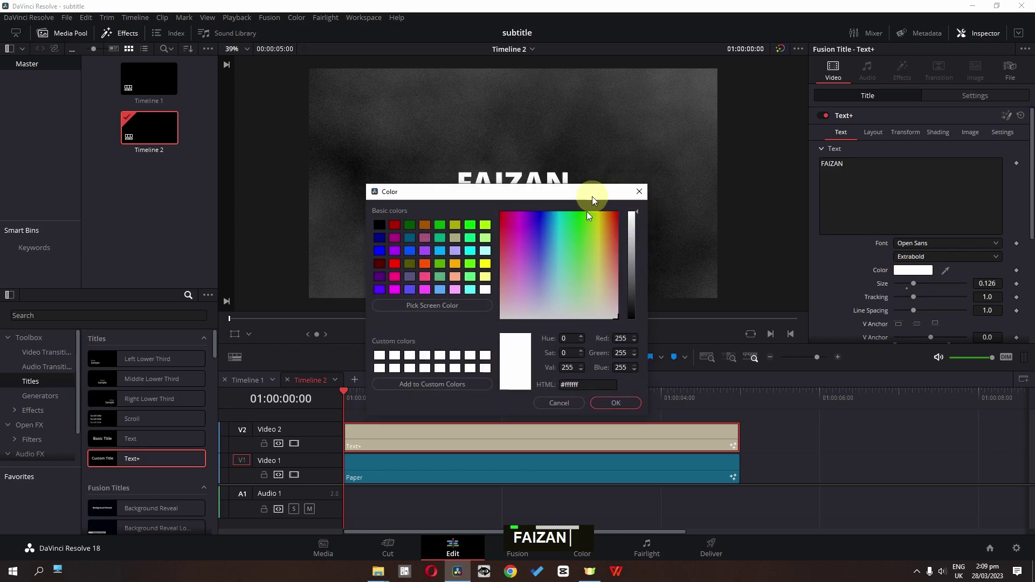
click(535, 294)
click(548, 290)
drag(549, 290, 603, 319)
click(577, 482)
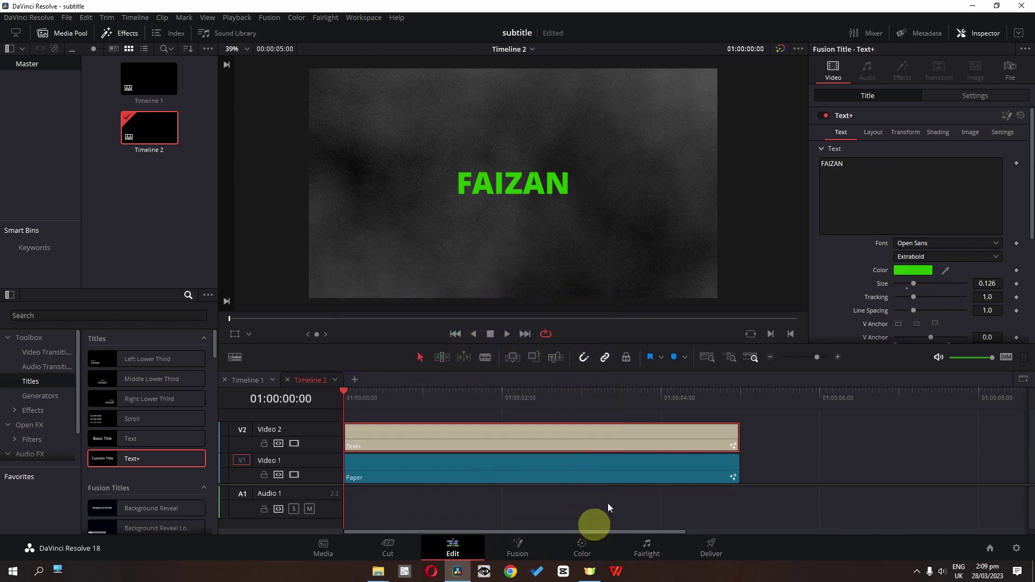
Enable the Red Outline shading element and set its colour to white
click(938, 133)
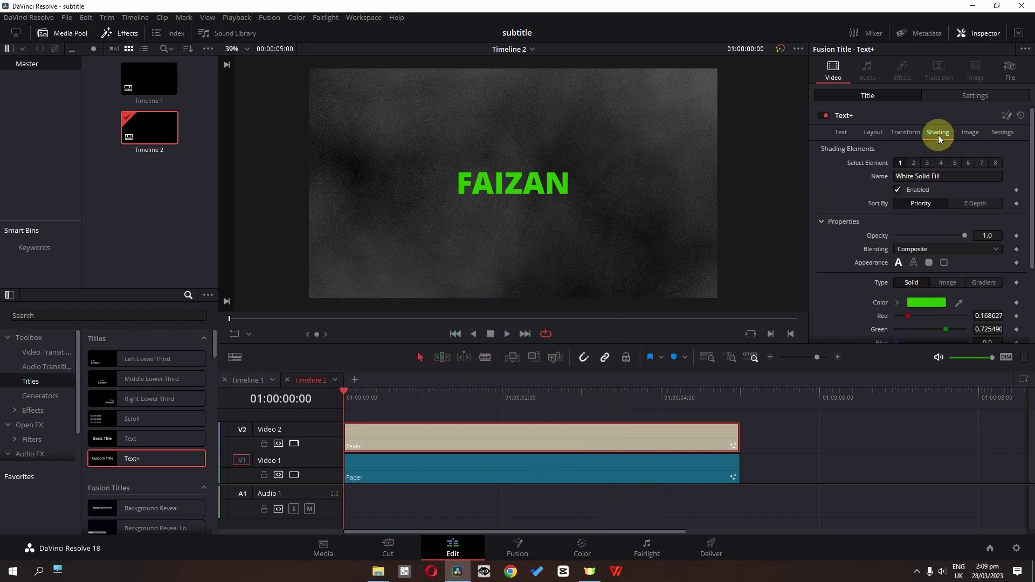
click(914, 163)
click(897, 189)
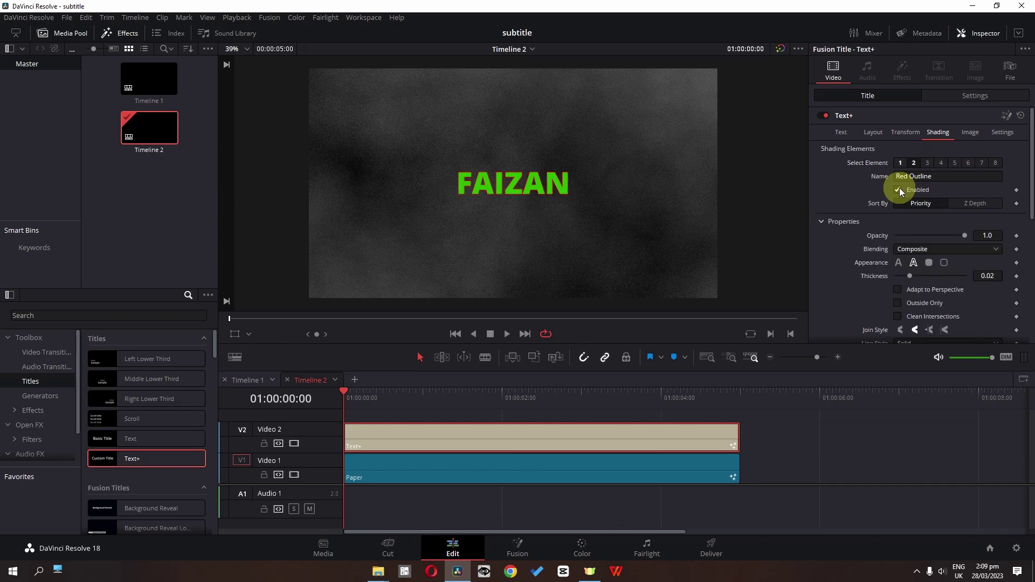
scroll(899, 188, down, 5)
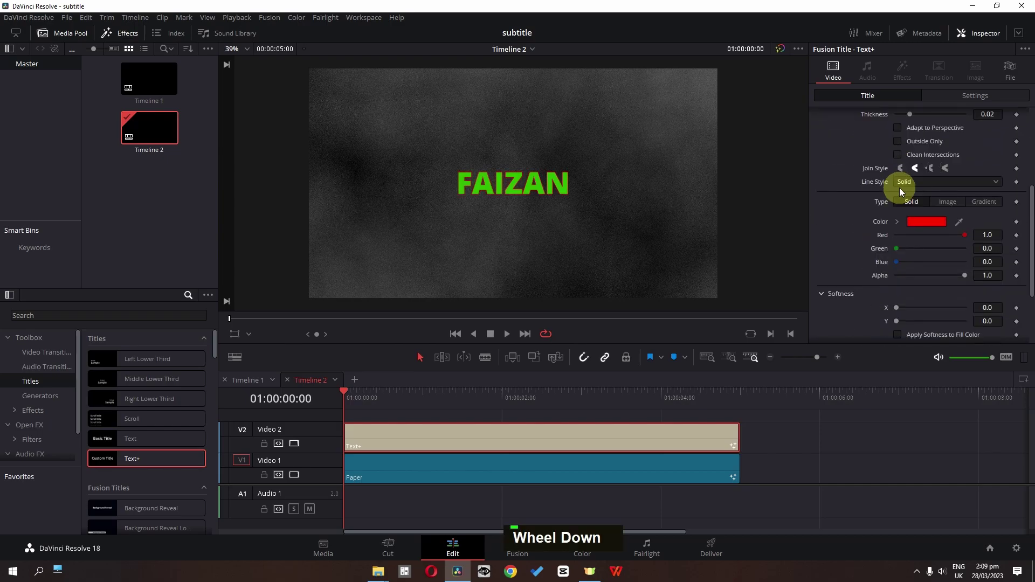
click(930, 221)
drag(587, 177, 577, 299)
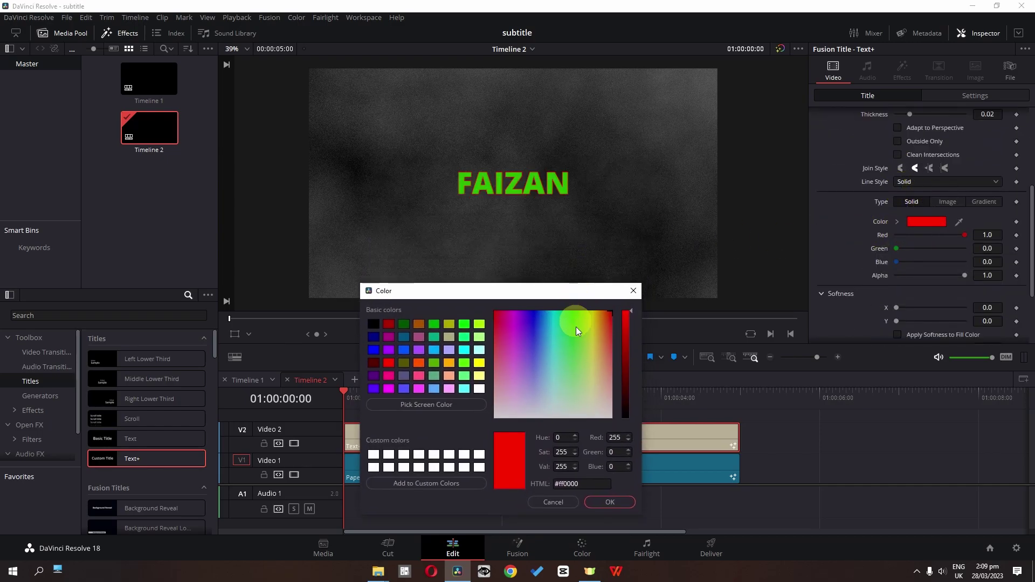
double_click(577, 416)
click(609, 502)
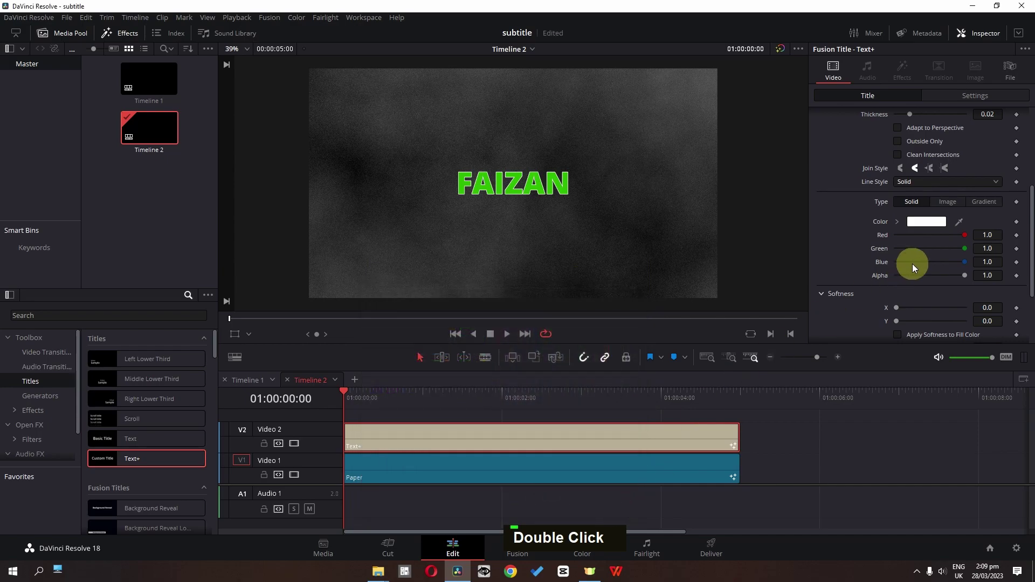
Set the outline thickness to 0.0457
scroll(912, 264, up, 3)
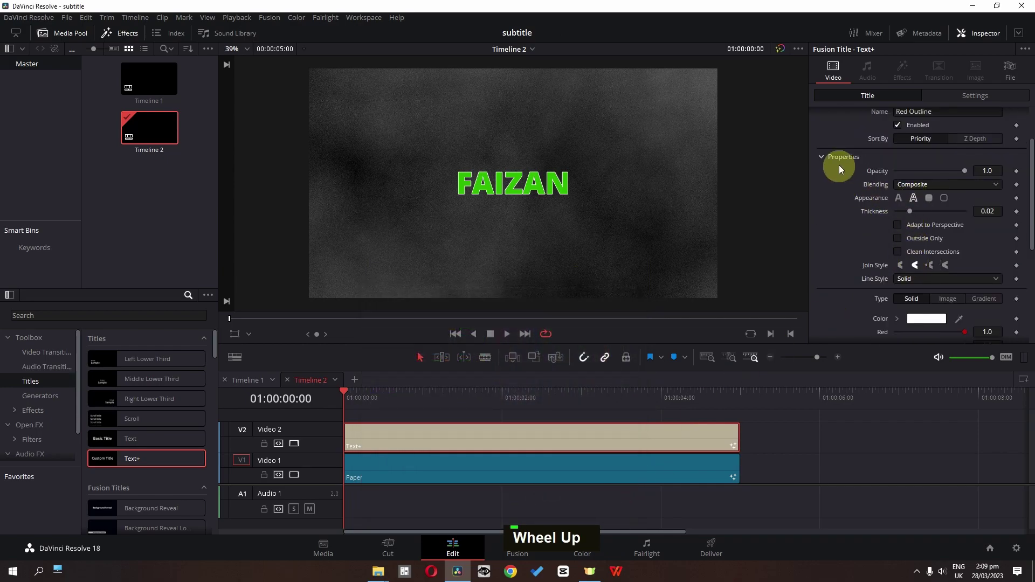
drag(909, 211, 928, 215)
scroll(936, 241, up, 2)
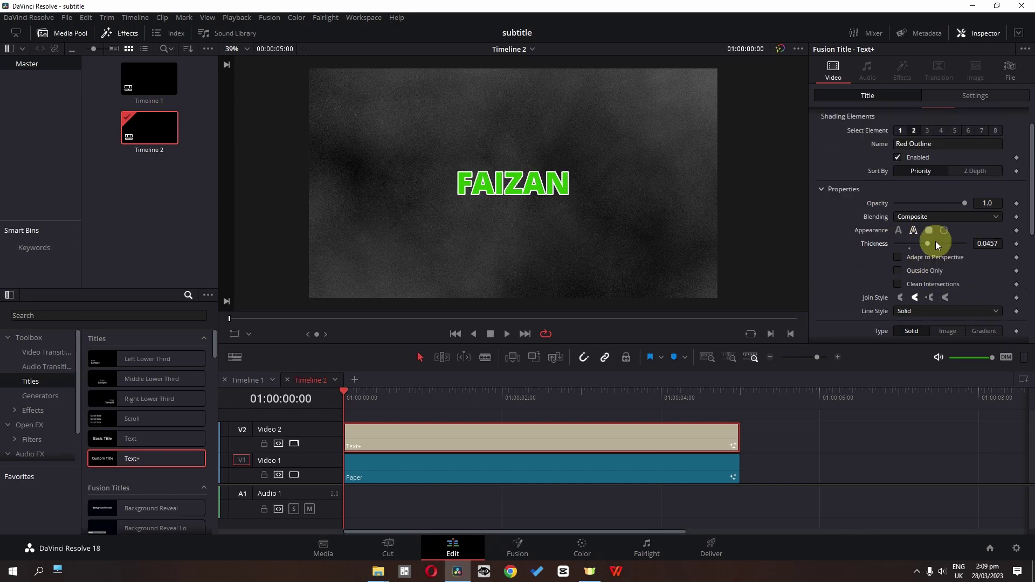
click(929, 164)
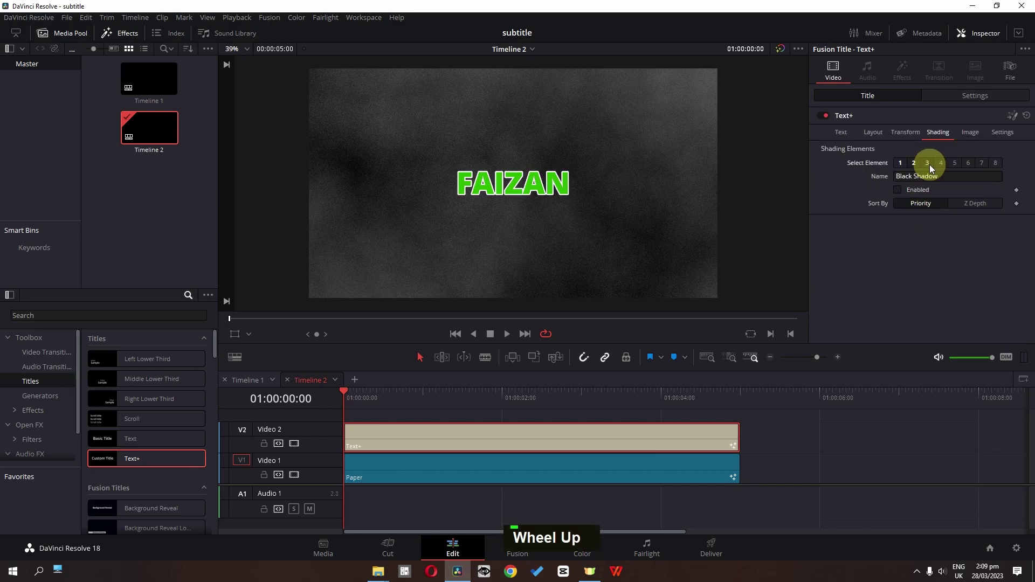
Colour the Black Shadow shading element grey #7e7e7e
scroll(897, 192, down, 5)
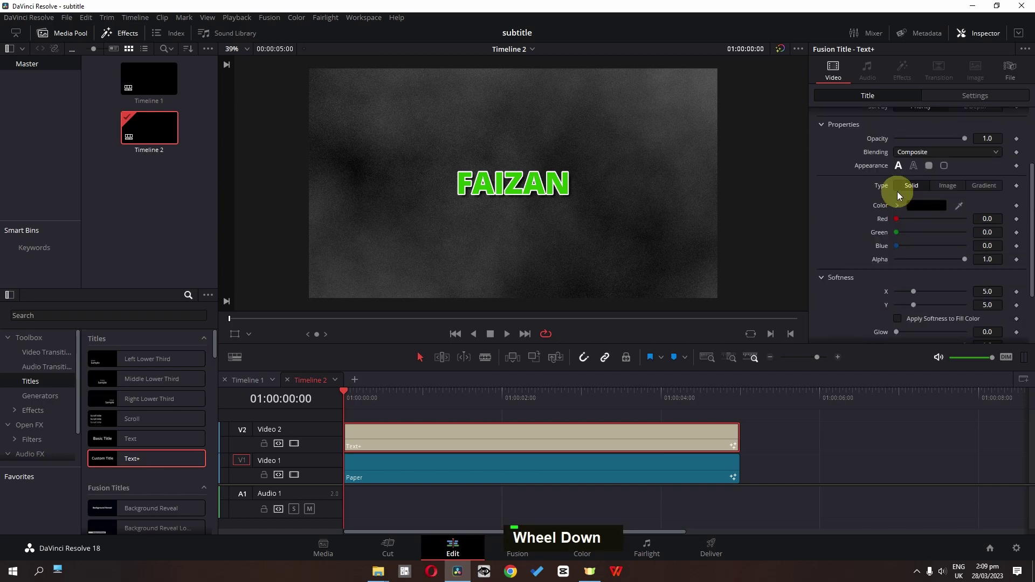
click(917, 173)
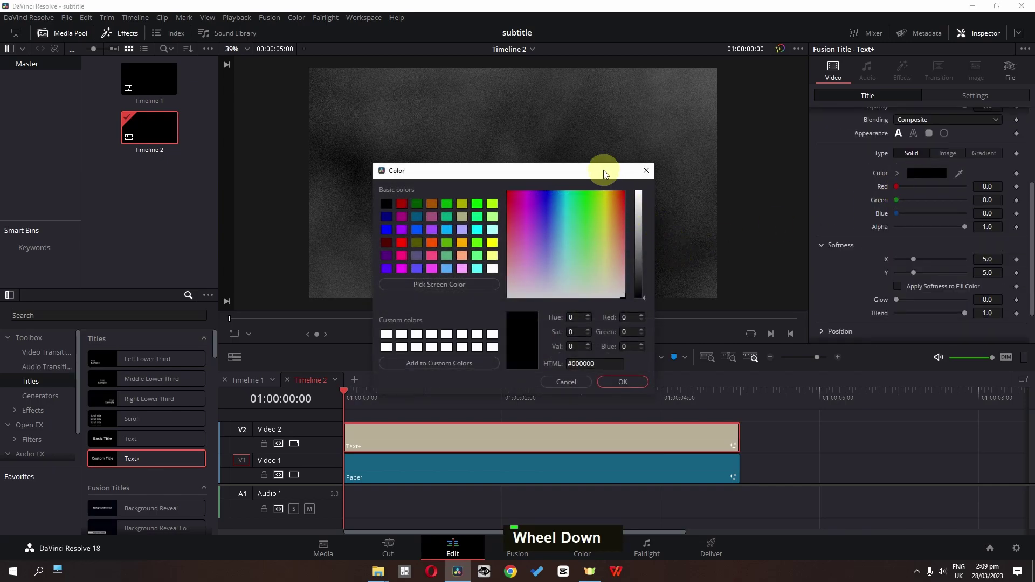
drag(601, 169, 471, 276)
click(513, 335)
mouse_move(512, 335)
mouse_down()
mouse_move(514, 365)
mouse_move(515, 341)
mouse_move(512, 354)
mouse_up()
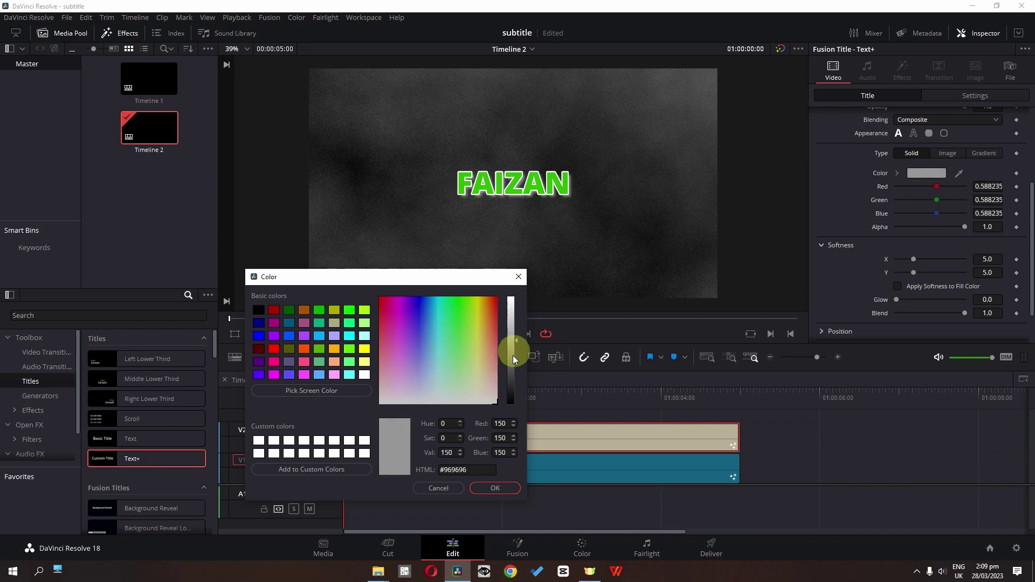
click(502, 487)
Set the shadow Blend to 0 and expand its Position settings
scroll(835, 231, down, 2)
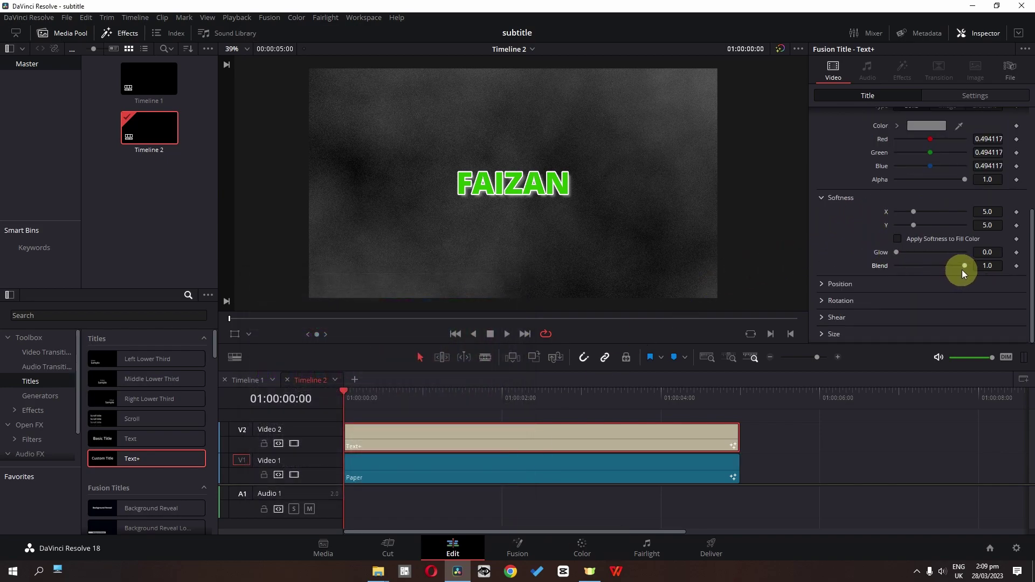
drag(964, 267, 872, 267)
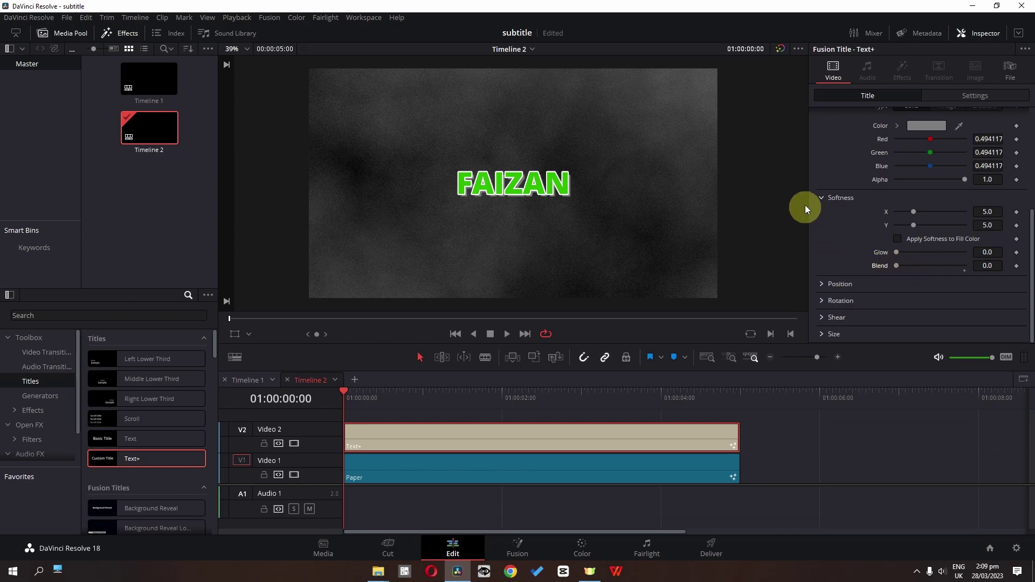
click(820, 198)
click(820, 285)
scroll(510, 195, up, 4)
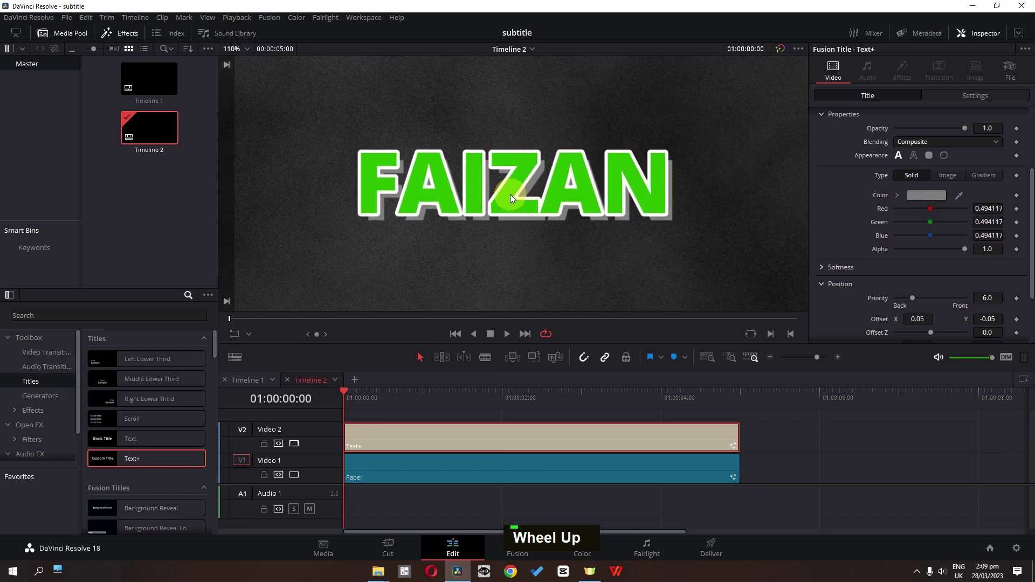
Offset the title's drop shadow to X -0.002 and Y -0.049
scroll(510, 194, up, 1)
scroll(917, 270, down, 2)
drag(921, 255, 897, 255)
mouse_move(981, 254)
mouse_down()
mouse_move(1000, 254)
mouse_move(968, 256)
mouse_move(989, 254)
mouse_up()
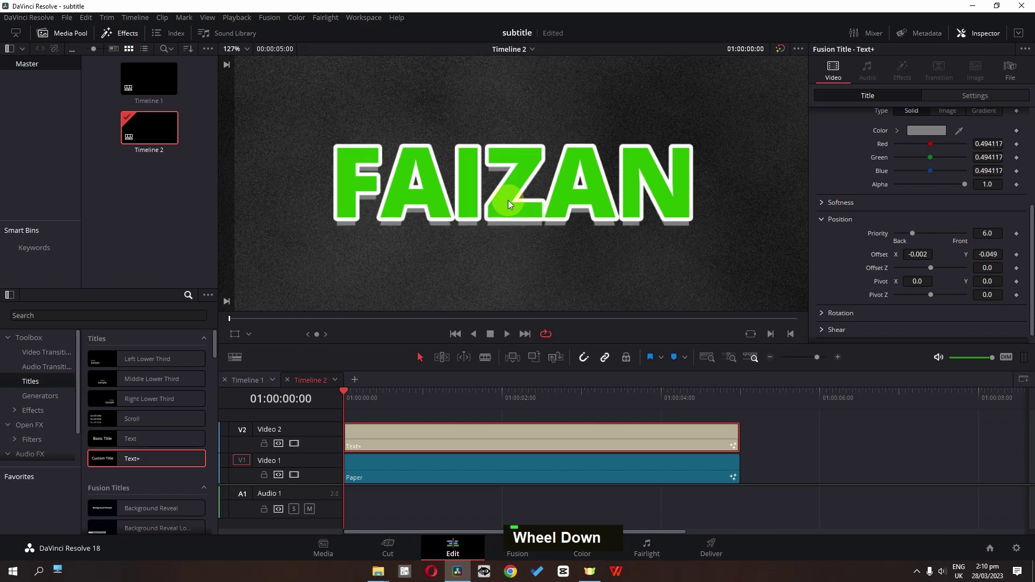
scroll(508, 199, down, 2)
scroll(508, 200, down, 2)
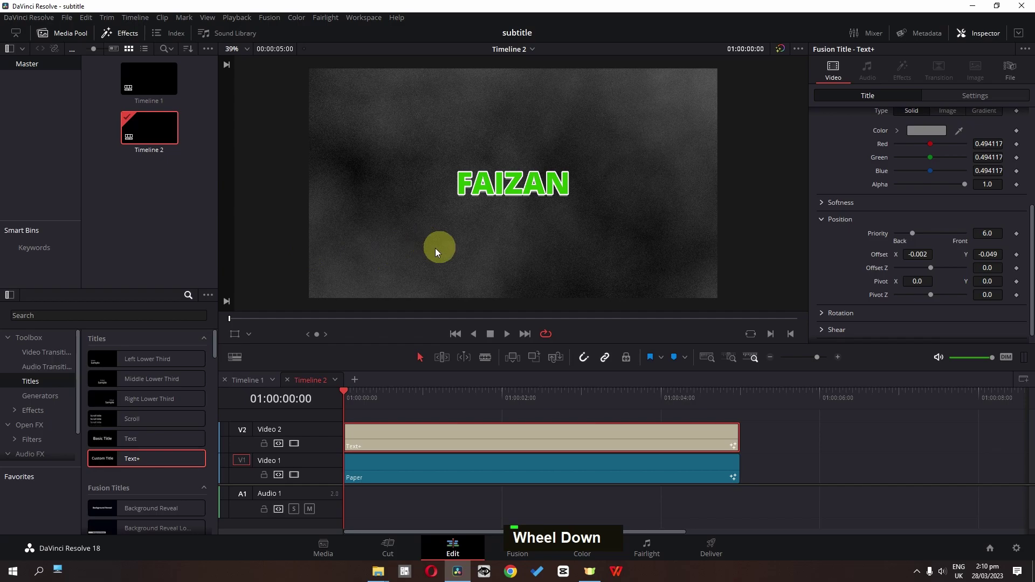
scroll(421, 237, up, 1)
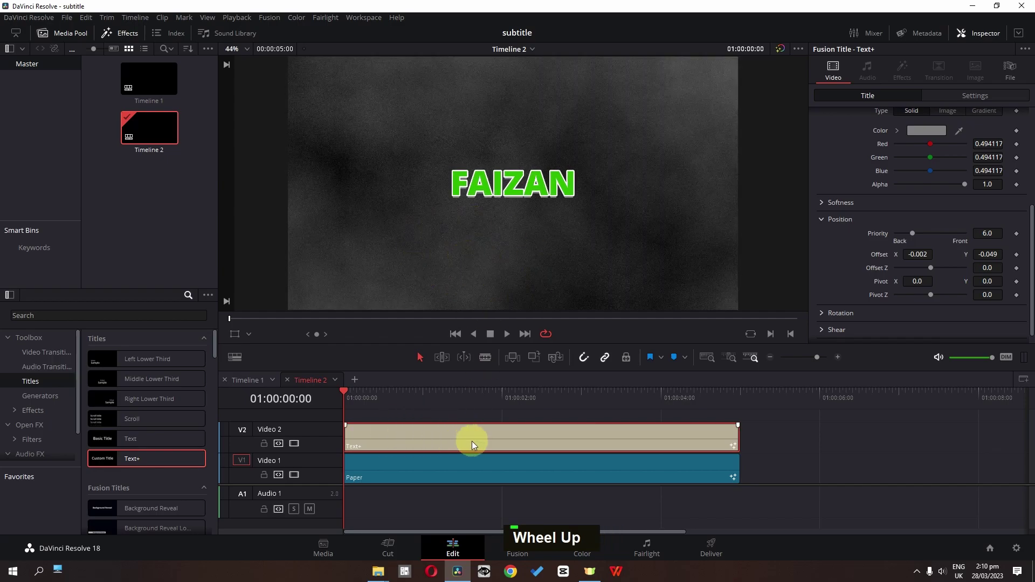
Search Open FX for 'tran' and apply the Transform effect to the first title clip
click(35, 424)
click(153, 312)
text(t)
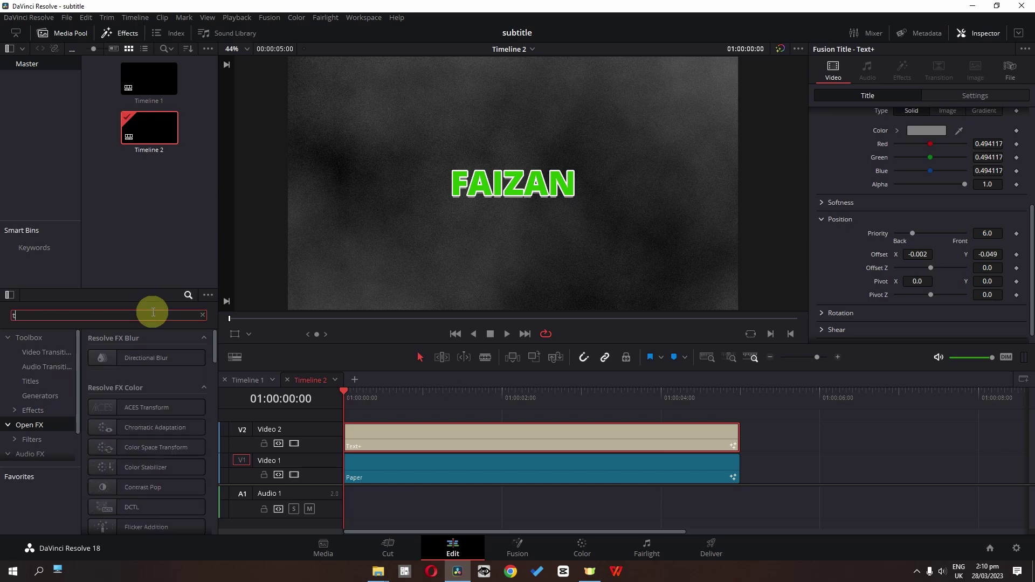
text(rans)
drag(142, 427, 390, 434)
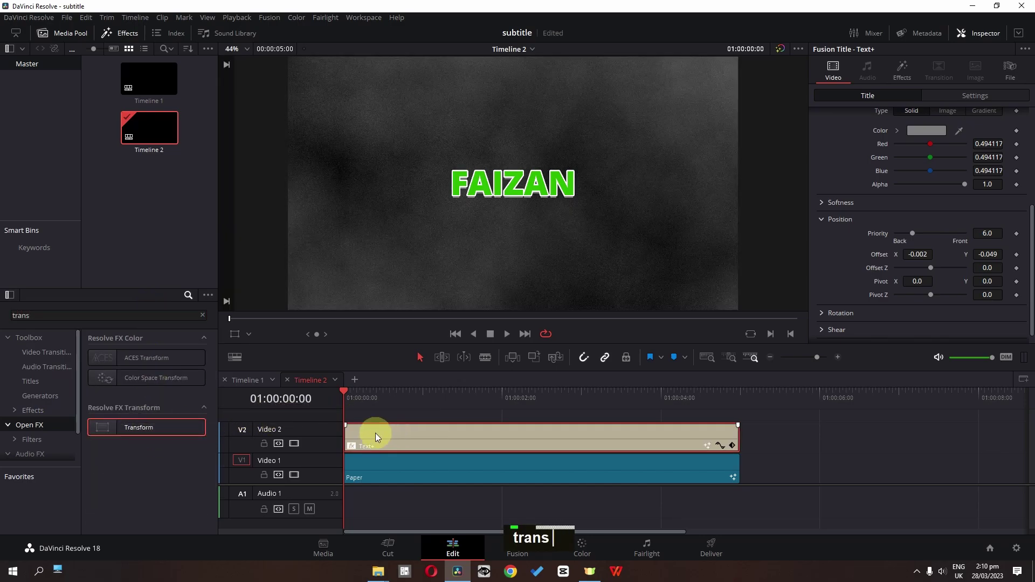
click(898, 70)
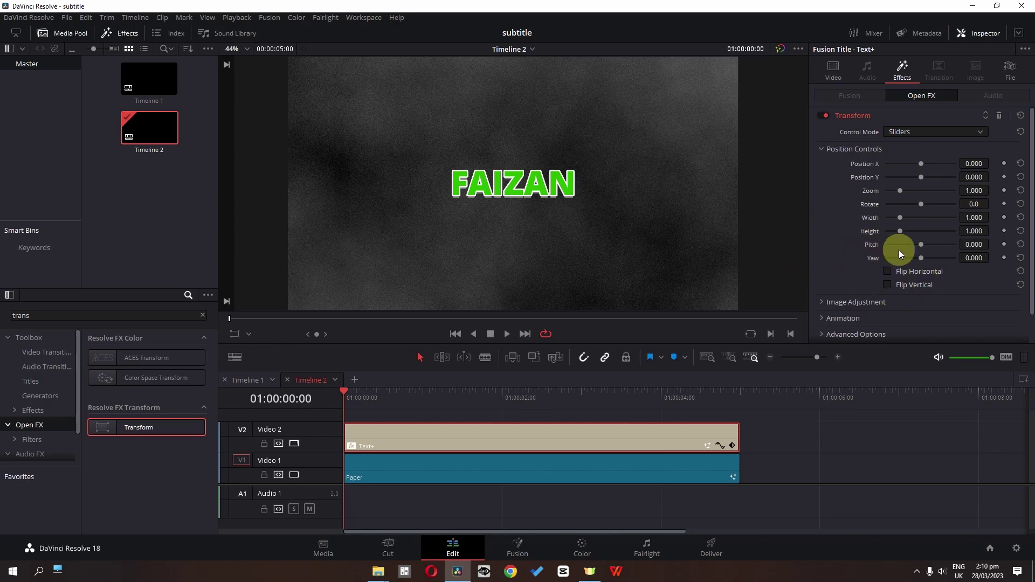
Keyframe the Transform Zoom at 0 on the first frame
click(1004, 190)
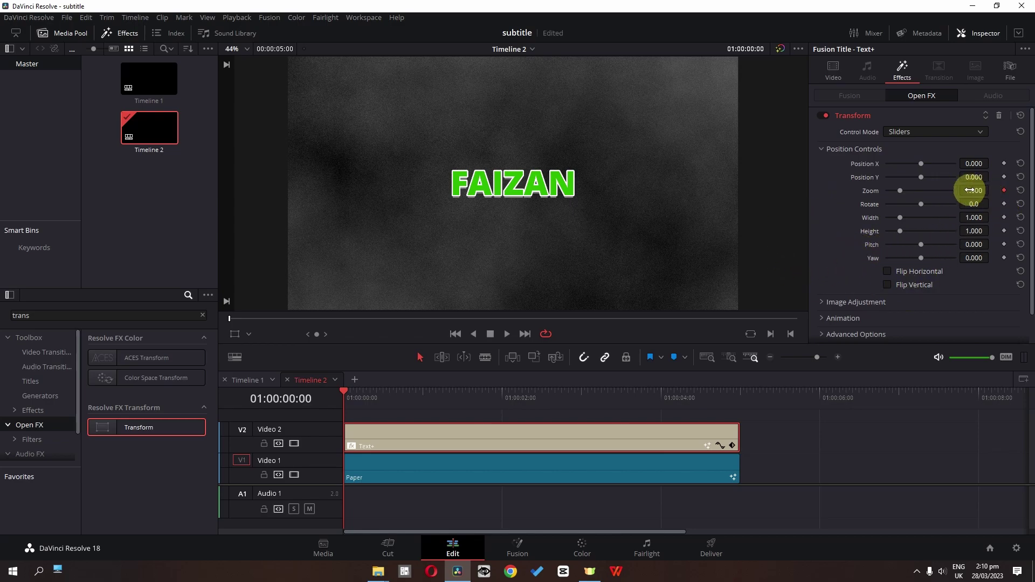
double_click(969, 191)
text(0)
key(Return)
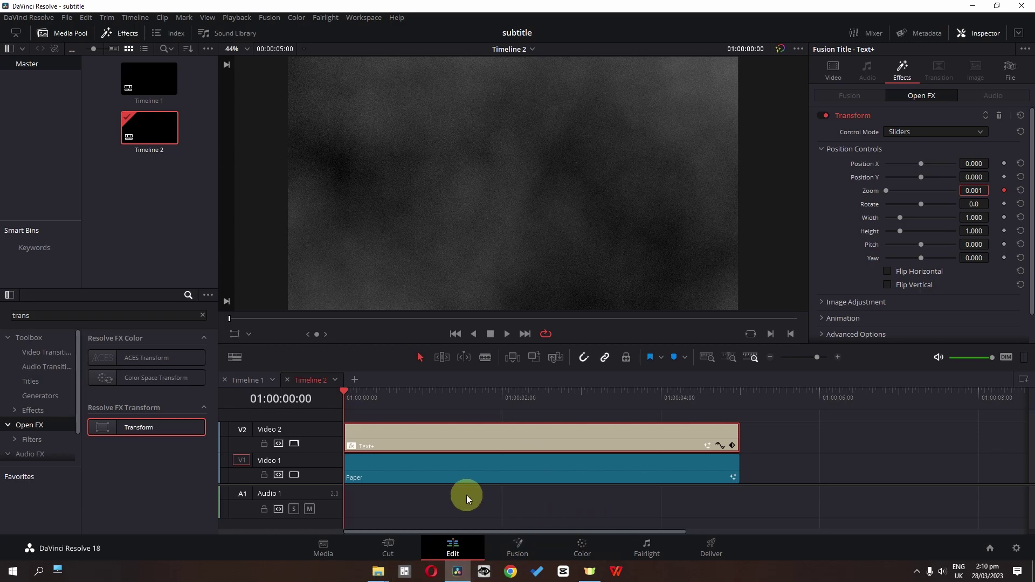
Keyframe Zoom 1.2 at frame 3 and 1.0 at frame 6 for the overshoot
key(Right)
key(Right)
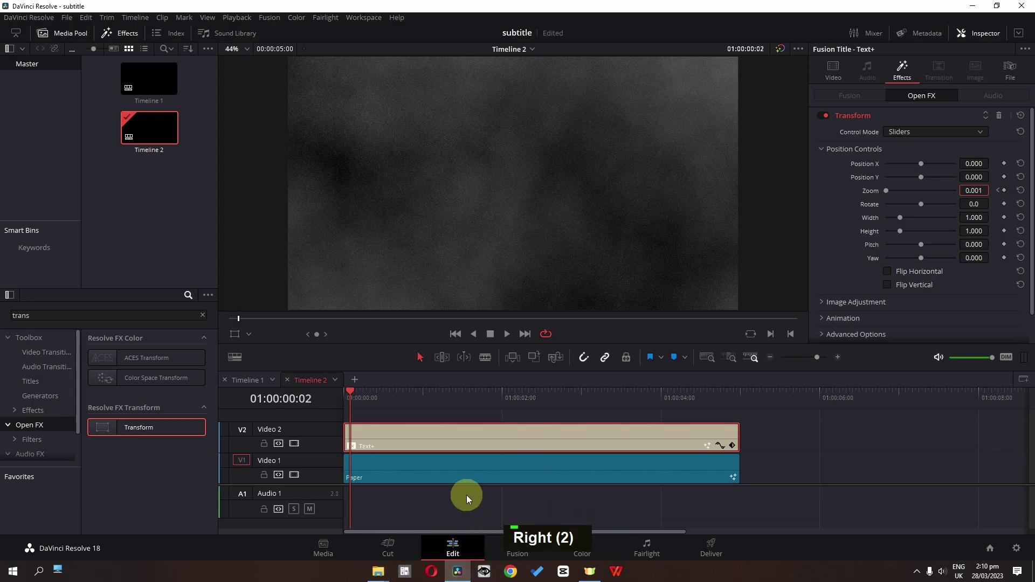
key(Right)
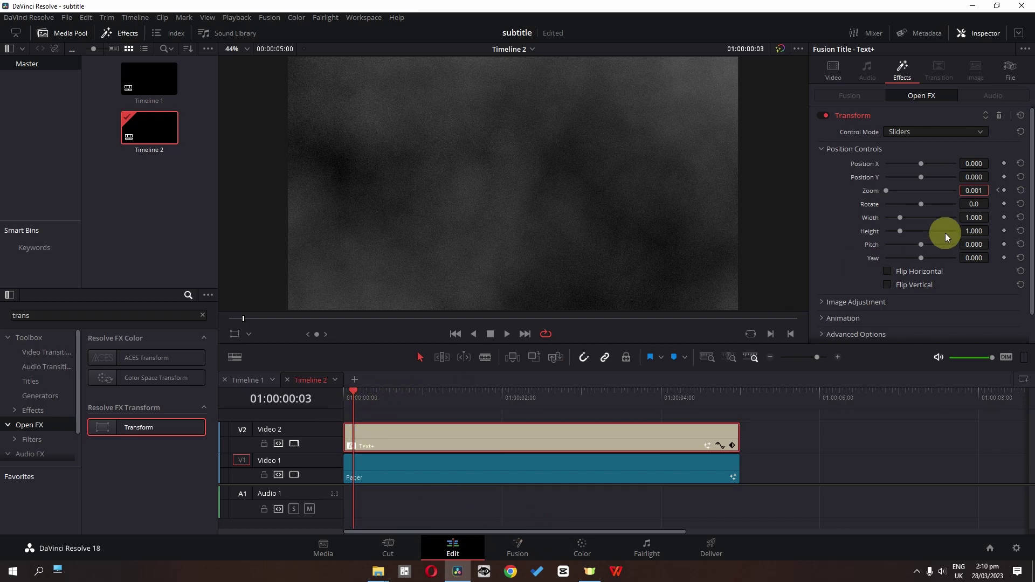
double_click(974, 190)
text(1.2)
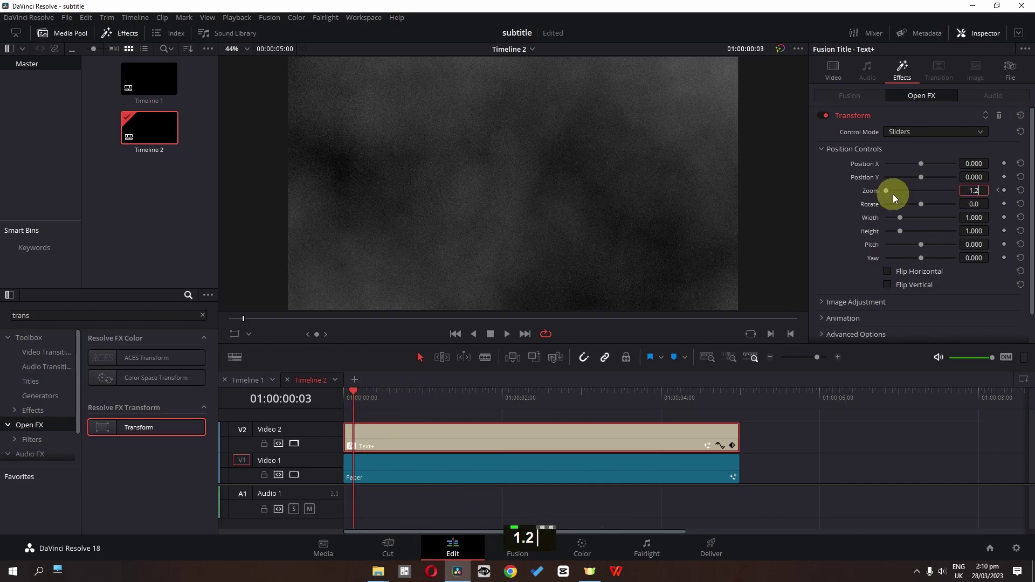
key(Return)
key(Right)
key(Right)
key(Right)
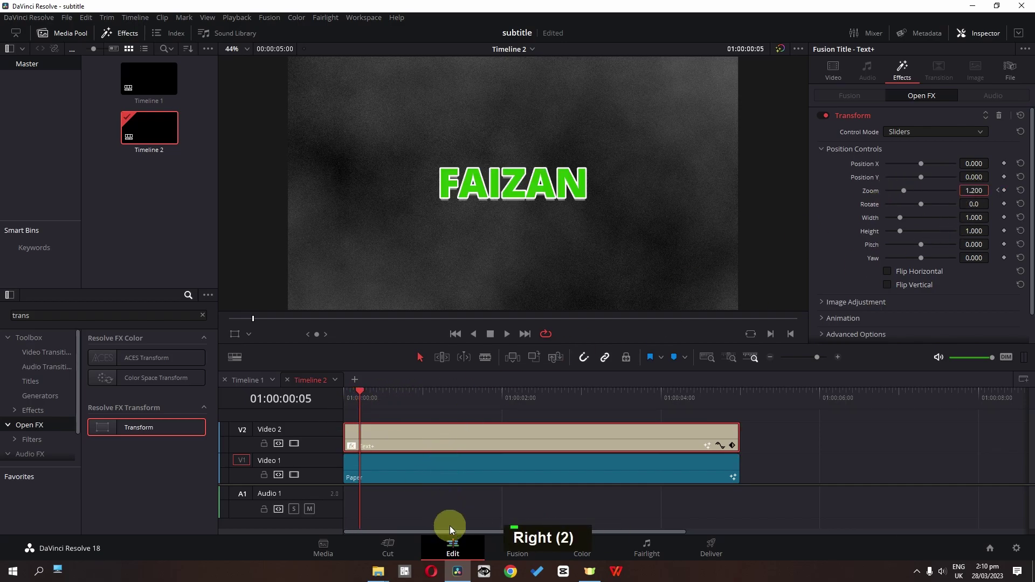
double_click(970, 193)
text(1)
key(Return)
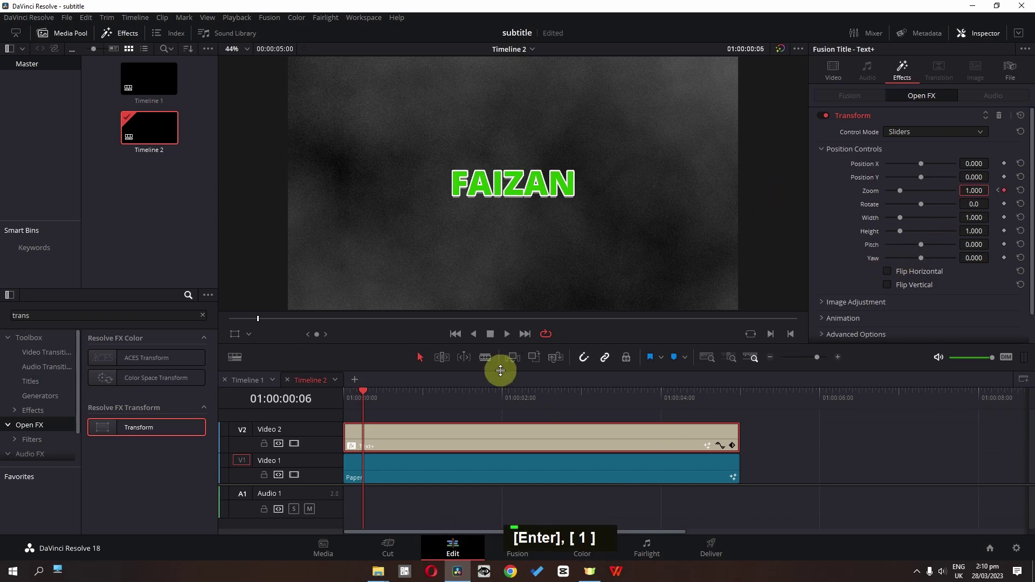
Replay the pop-in animation from the start to review it
drag(363, 399, 280, 400)
key(space)
key(space)
drag(346, 399, 276, 394)
key(space)
drag(345, 399, 307, 398)
key(space)
key(space)
key(space)
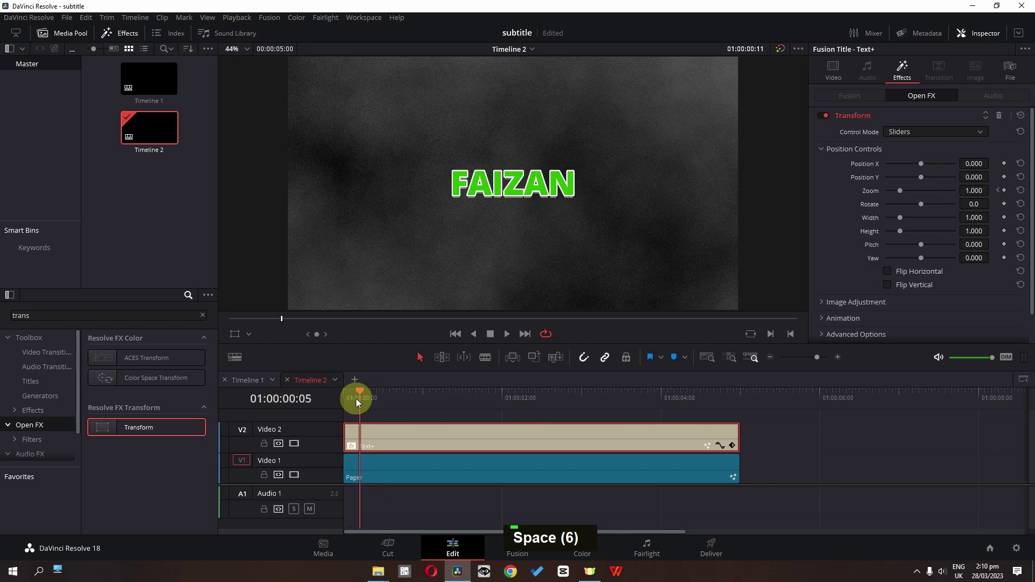
key(space)
key(space)
click(346, 397)
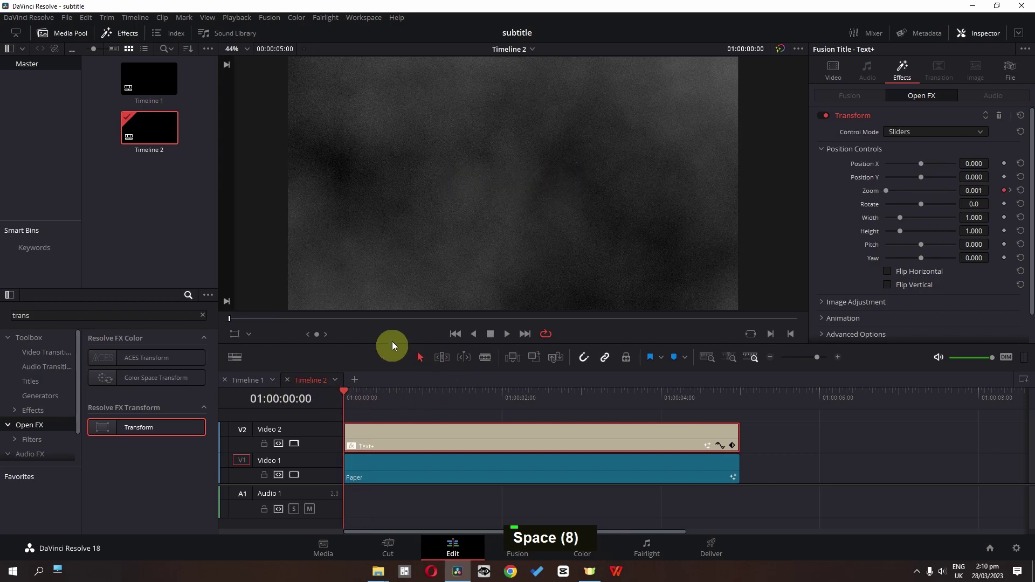
scroll(941, 221, down, 1)
click(819, 287)
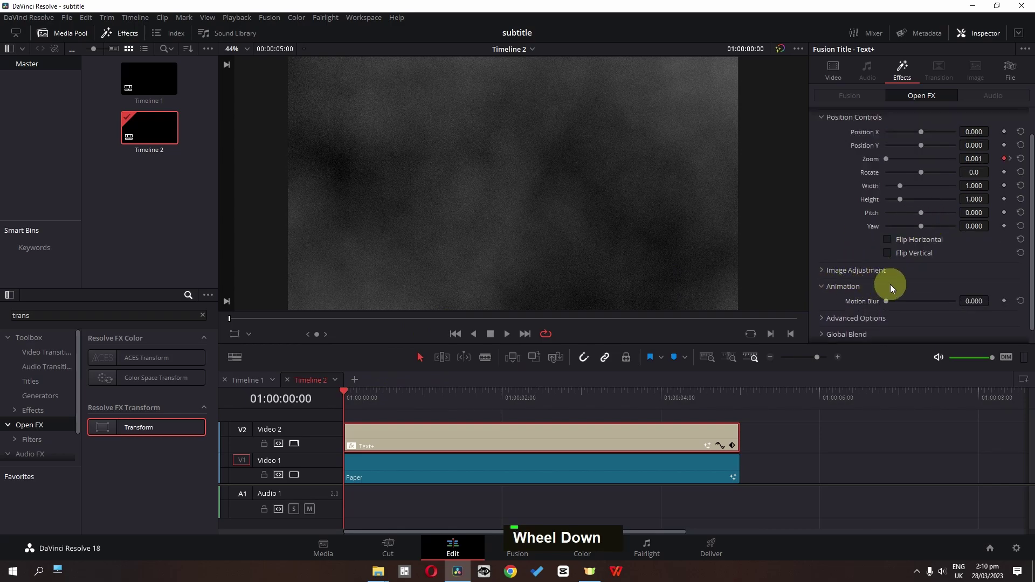
Set Motion Blur to 0.233 and play back the blurred pop-in
key(Right)
key(Right)
mouse_move(891, 299)
mouse_down()
mouse_move(924, 301)
mouse_move(901, 303)
mouse_up()
click(348, 397)
key(space)
key(space)
Trim the first title clip to end around frame 11
click(408, 481)
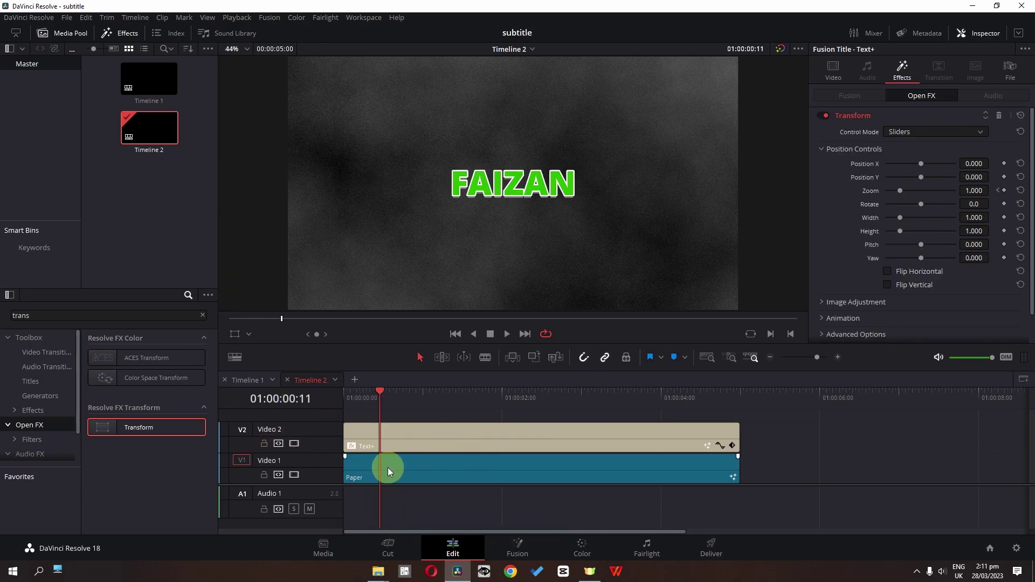
click(725, 443)
drag(725, 443, 402, 434)
Duplicate the title clip twice, retitling the copies with the surname and 'Youtube'
key(alt)
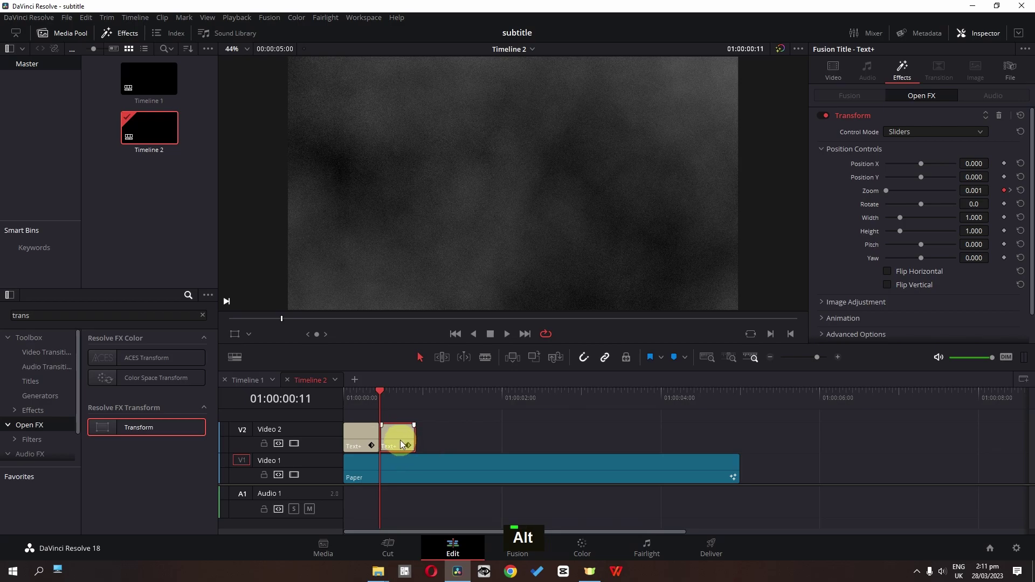
click(833, 71)
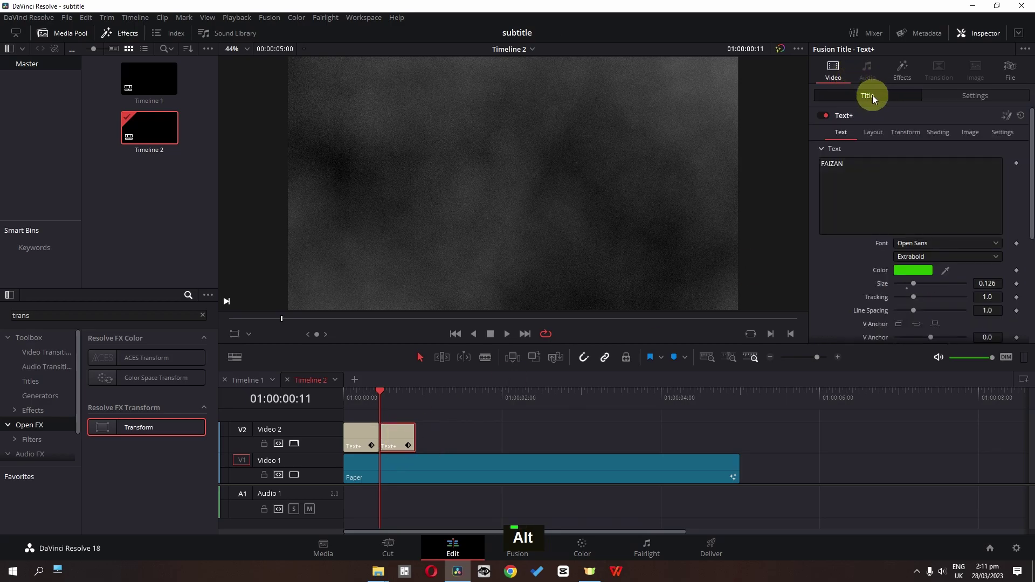
double_click(873, 200)
text(AMJED)
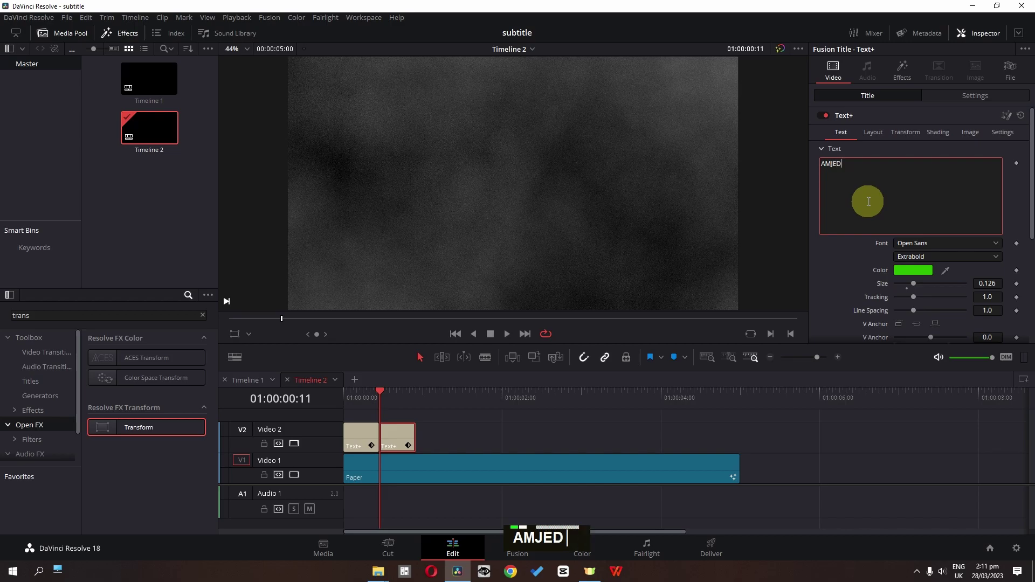
drag(411, 436, 445, 438)
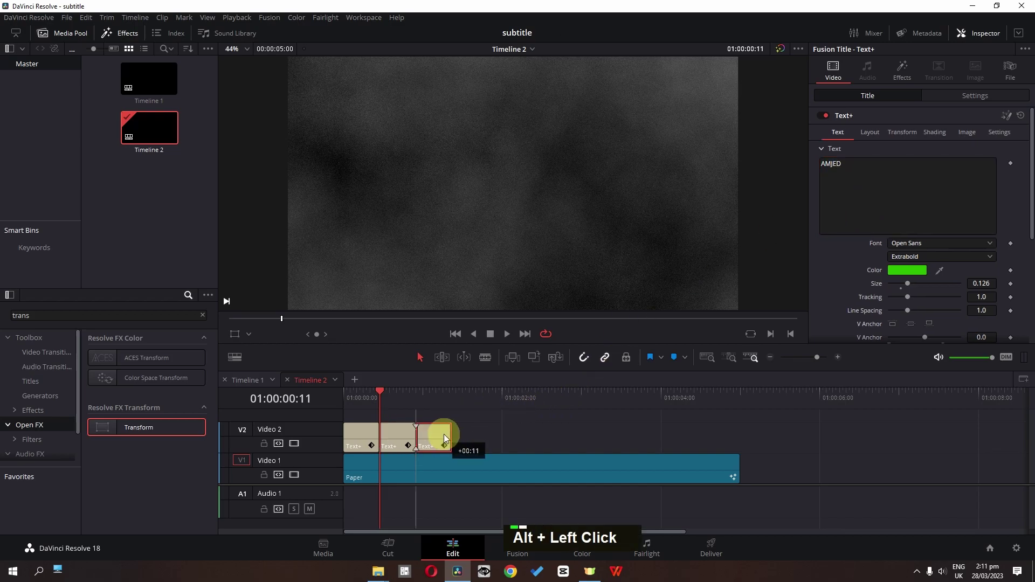
double_click(871, 200)
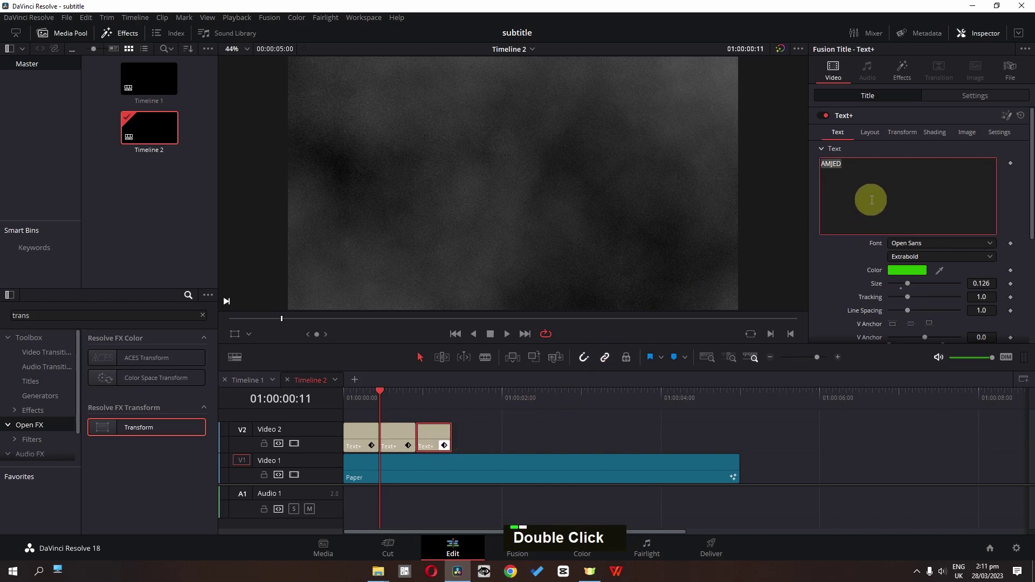
text(Youtube)
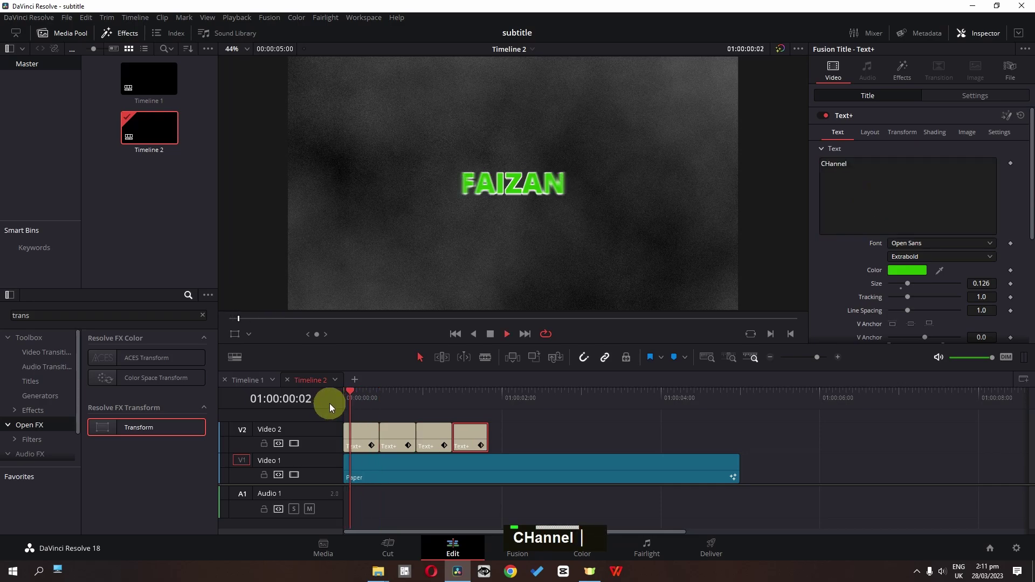
Play the title sequence back from the start
key(space)
drag(367, 400, 346, 405)
key(space)
key(space)
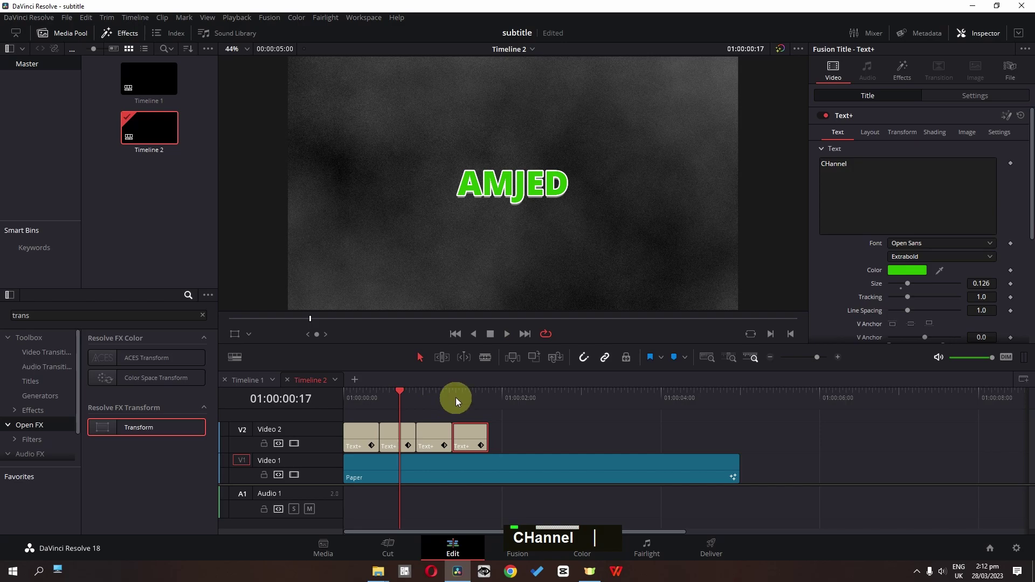
Change the CHannel title's text colour to red #b80609 and play the titles from the start
click(905, 271)
drag(600, 168, 545, 307)
drag(488, 333, 439, 335)
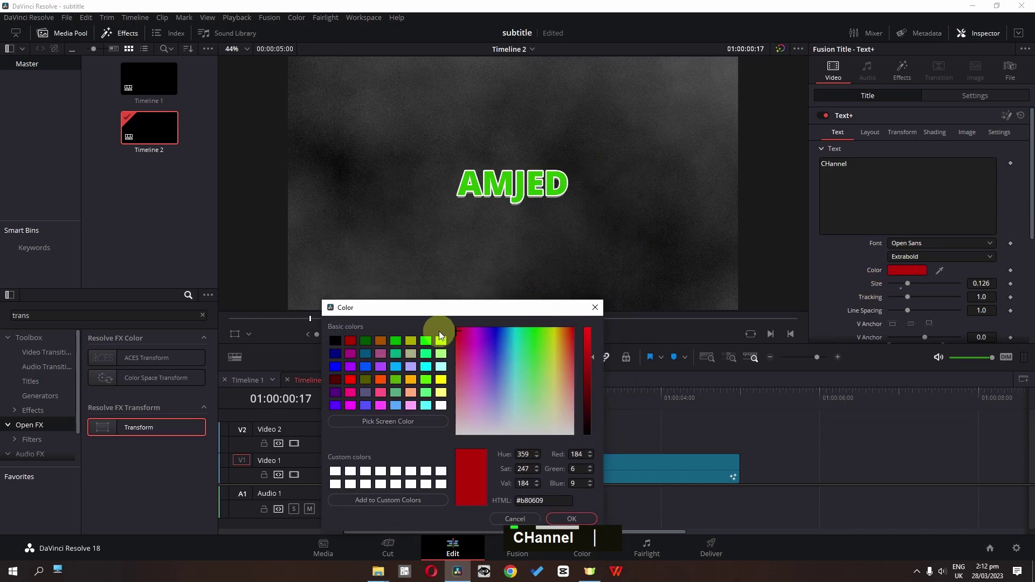
click(570, 518)
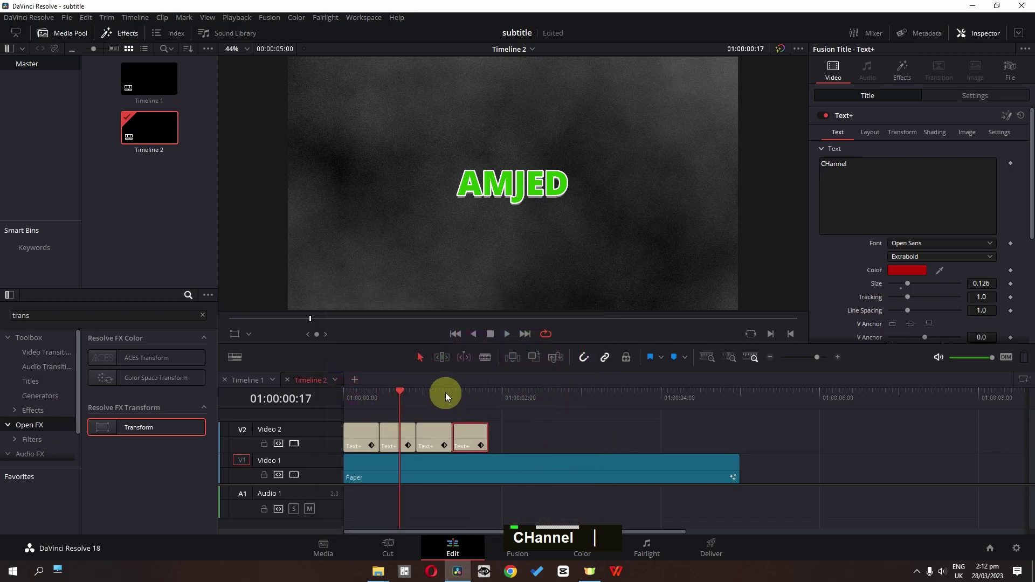
key(Up)
key(Up)
key(space)
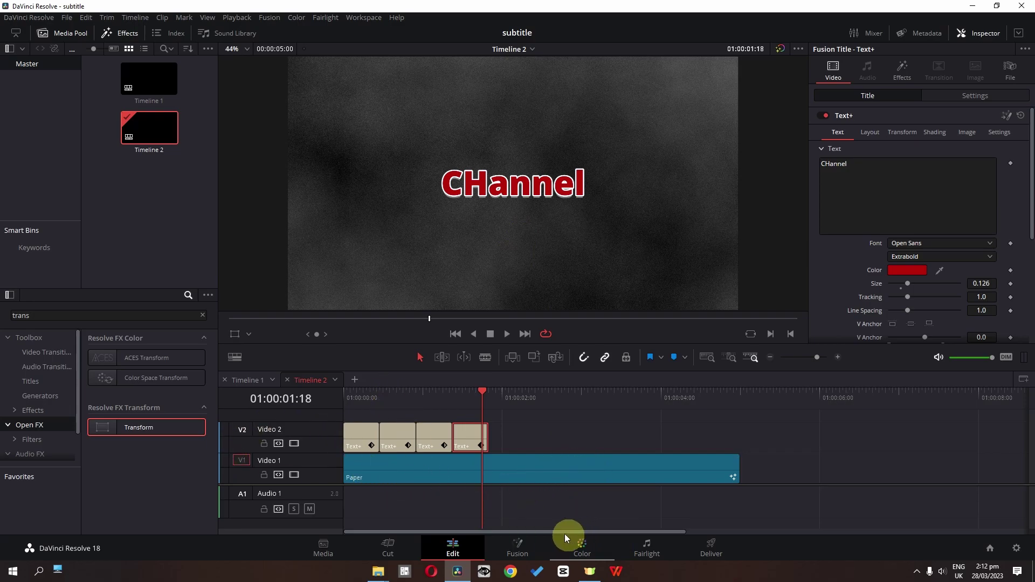
Load the Paper clip's composition on the Fusion page and show the Paper1 generator settings
click(542, 473)
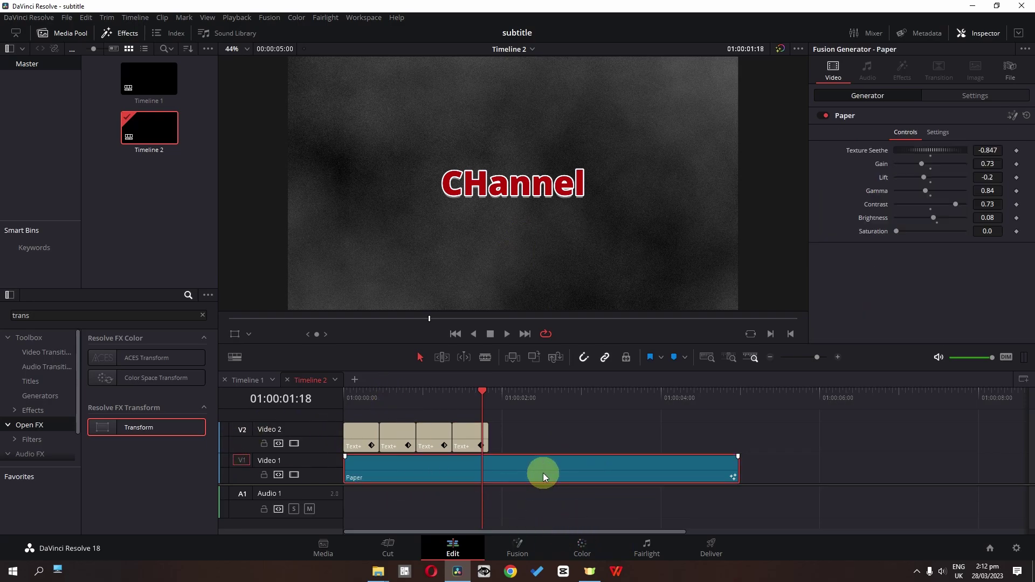
middle_click(532, 547)
click(159, 41)
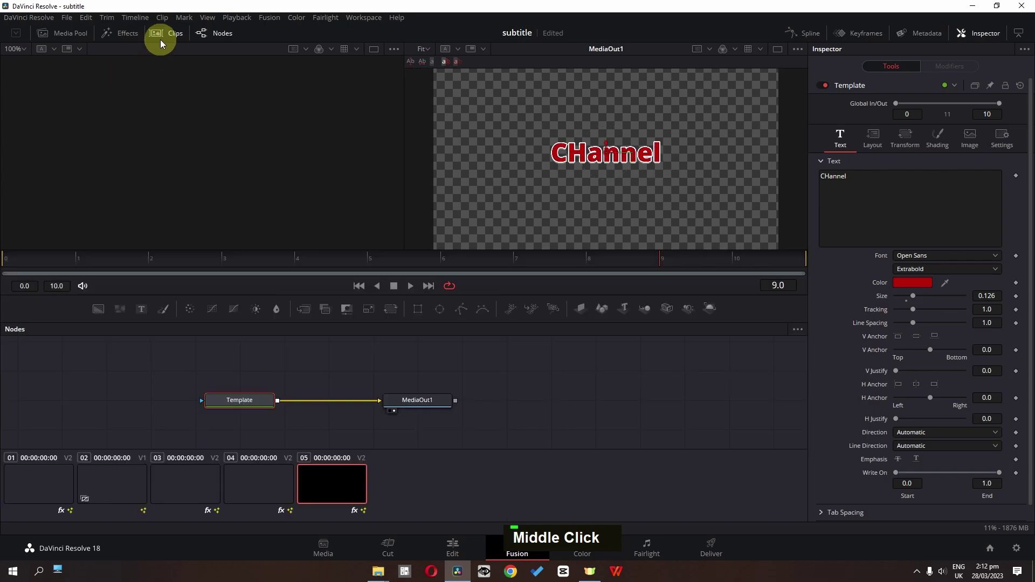
click(93, 491)
click(218, 458)
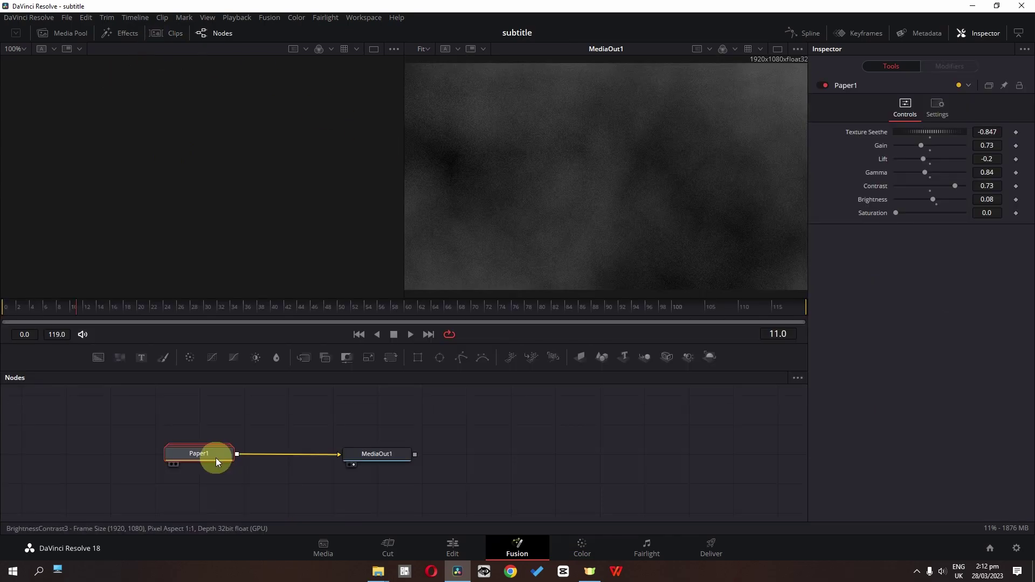
Keyframe Paper1's Texture Seethe at frame 0 and animate it to -2.768 by frame 56
drag(69, 303, 11, 306)
click(1016, 135)
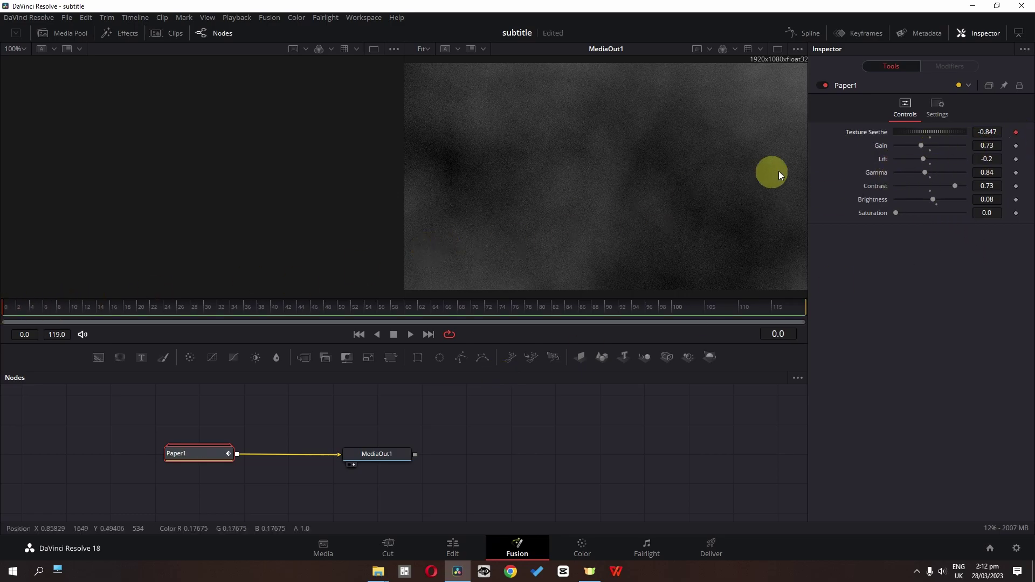
drag(63, 295, 93, 307)
drag(927, 132, 936, 131)
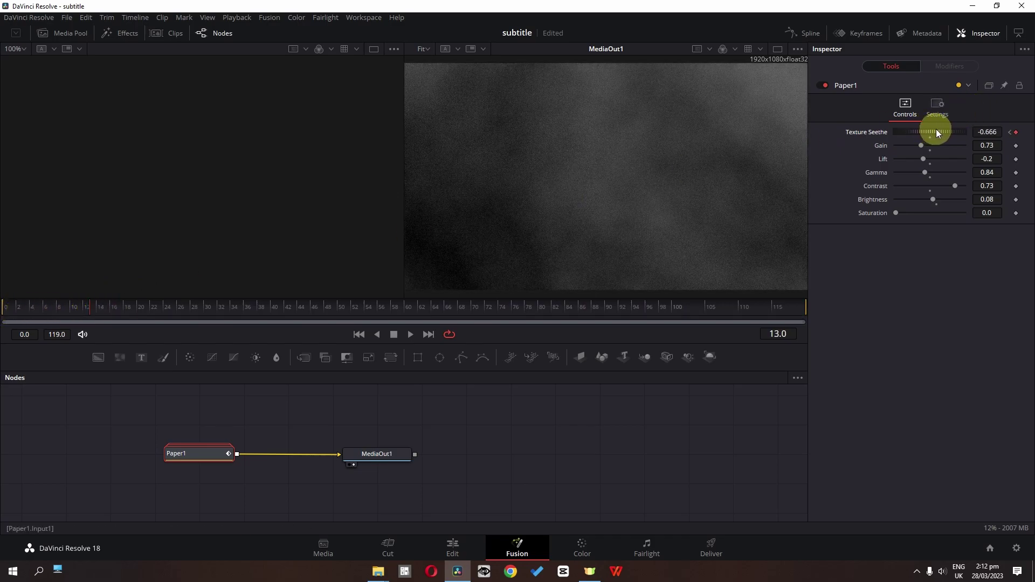
click(150, 312)
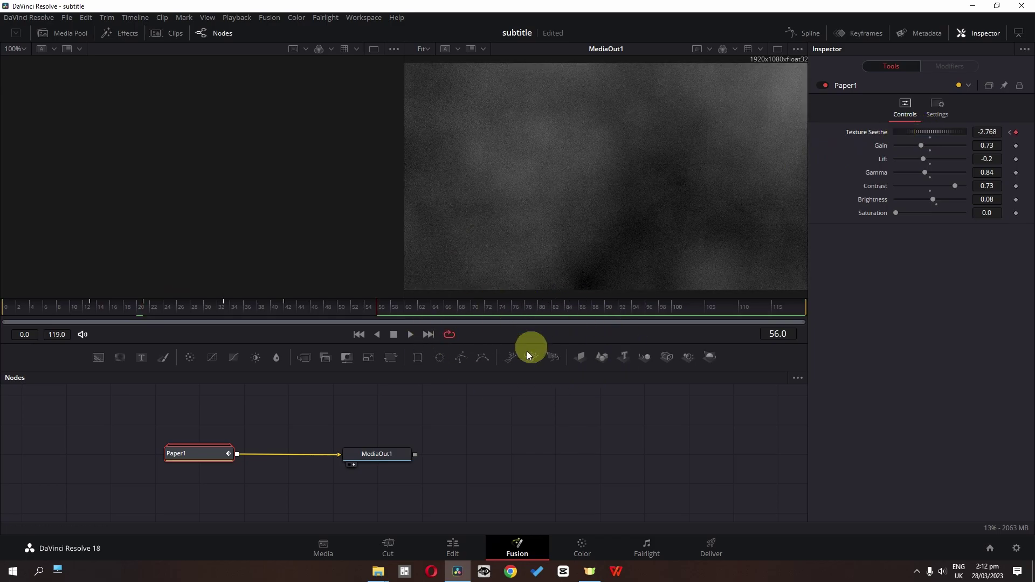
click(801, 33)
Display Paper1's Texture Seethe curve in the Spline graph, zoomed and panned into view
click(421, 407)
click(410, 406)
scroll(568, 435, down, 2)
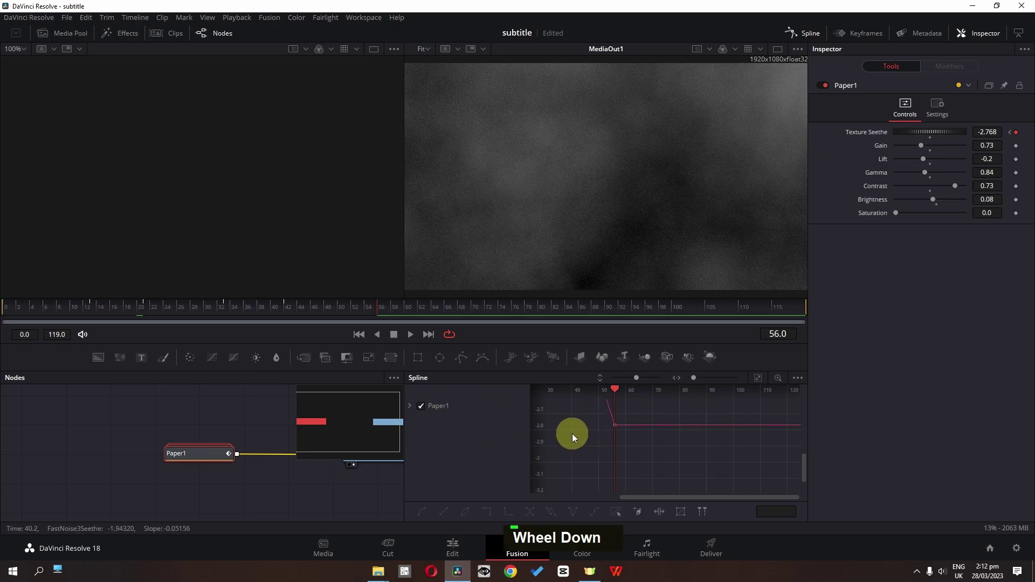
scroll(576, 426, up, 3)
scroll(577, 425, down, 6)
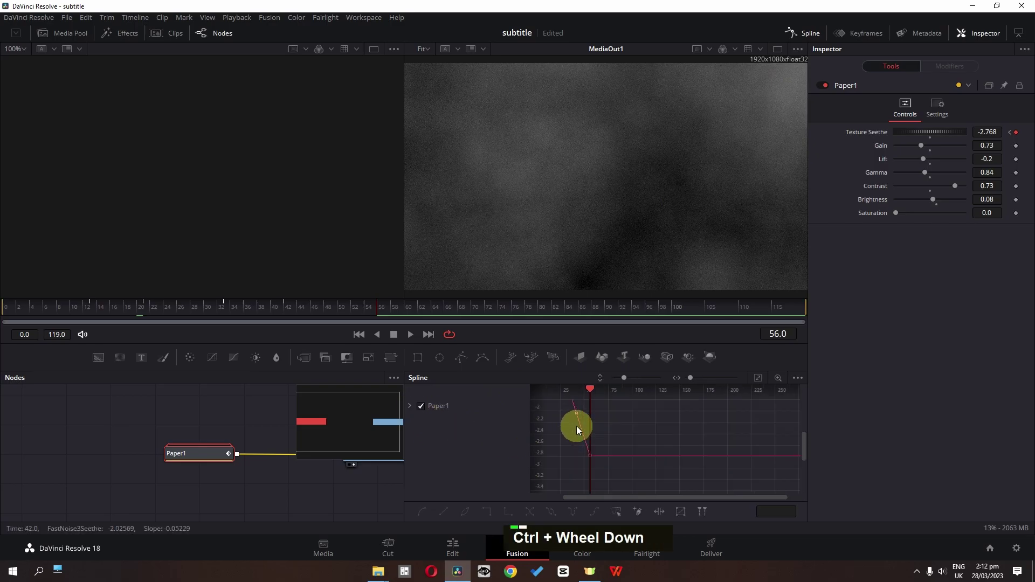
middle_click(565, 425)
Set the selected Seethe keyframes to loop with stepped jumps, then play back the texture
drag(572, 416, 621, 481)
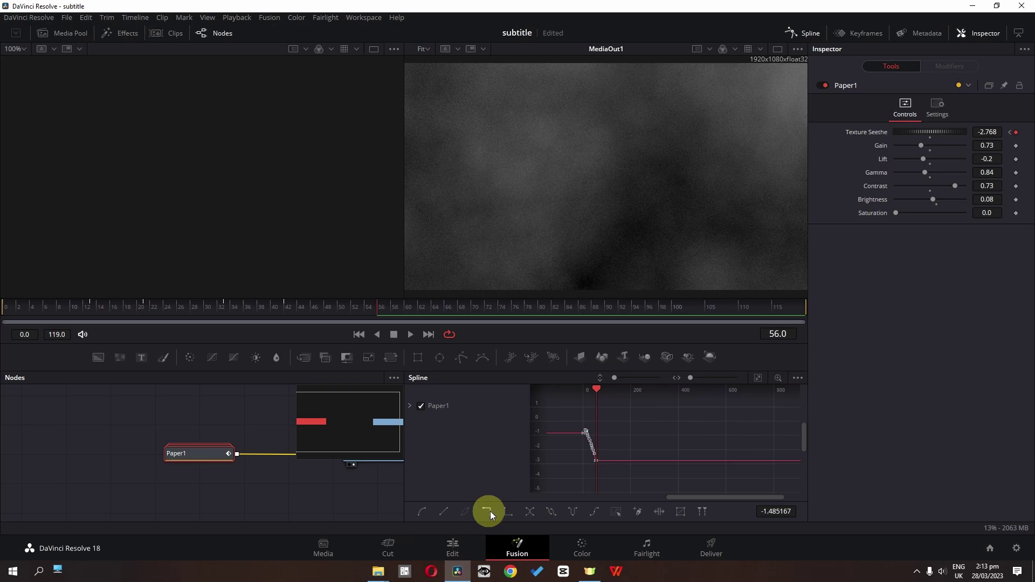
click(545, 510)
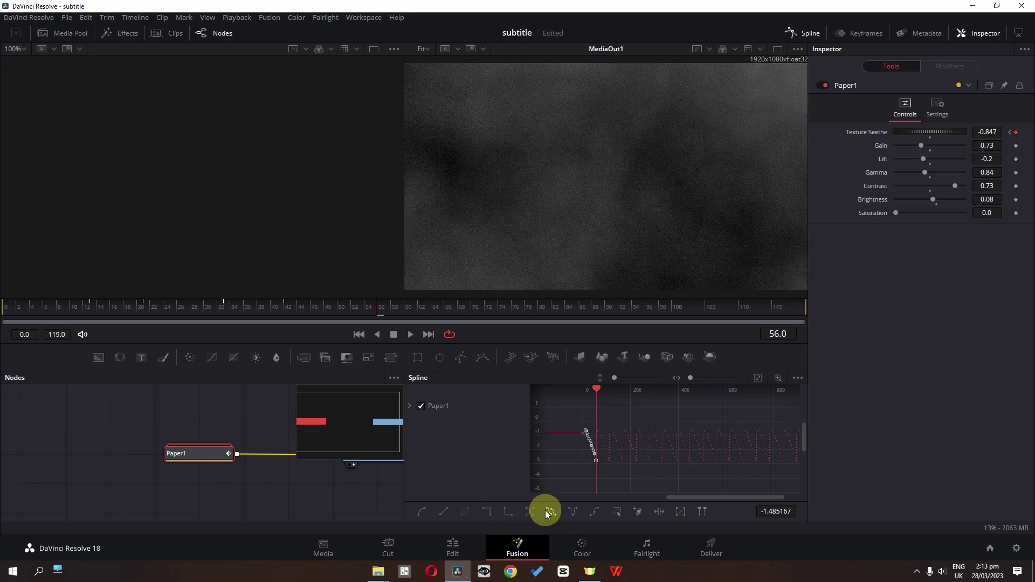
click(587, 388)
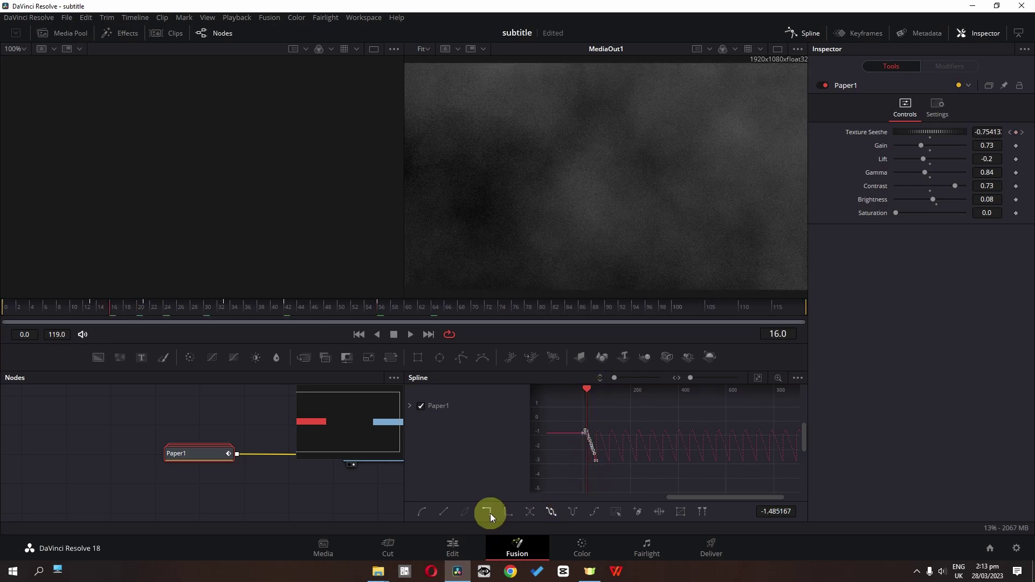
click(487, 511)
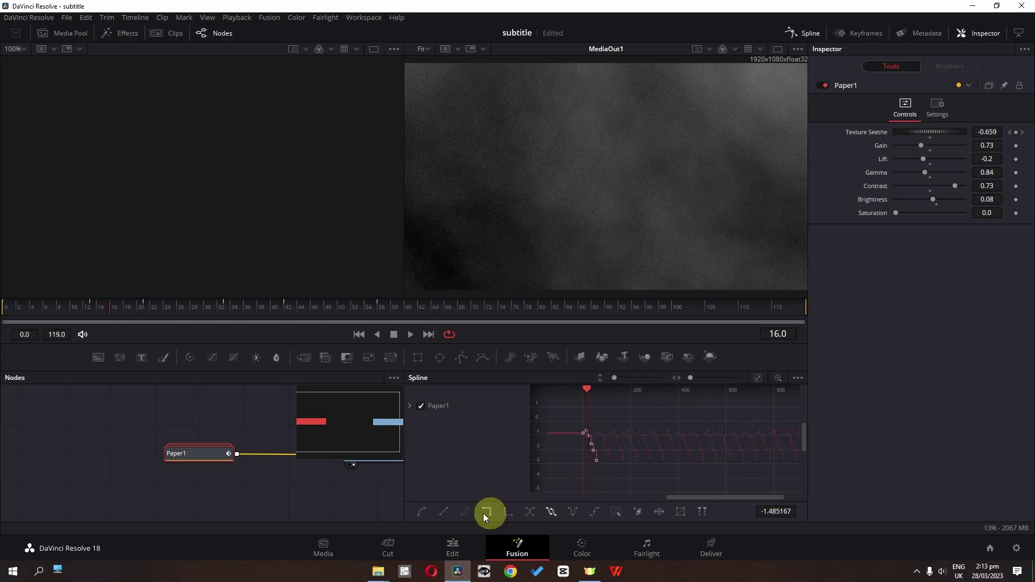
key(space)
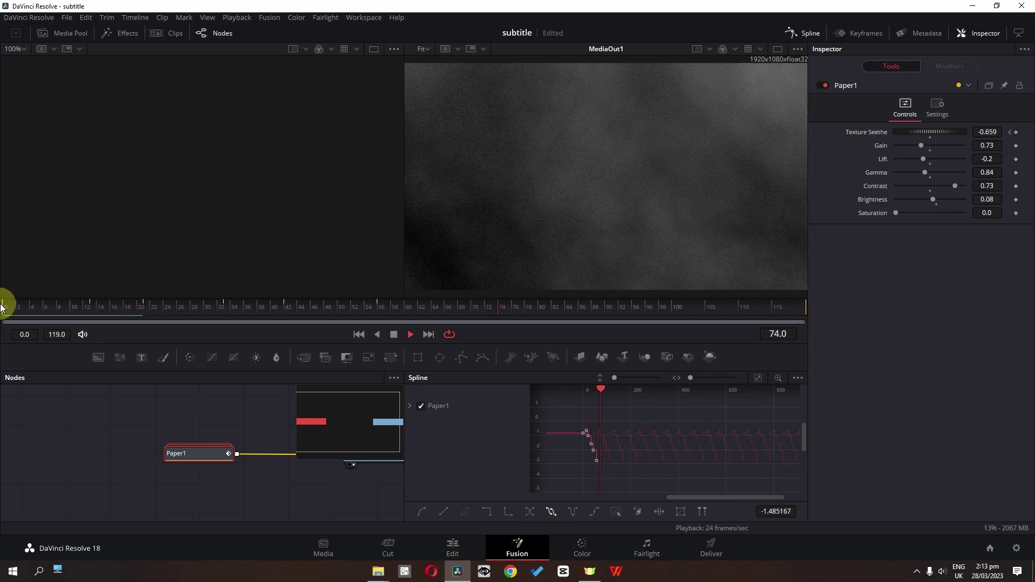
On the Edit page, trim the Paper clip's right edge to end with the last title
click(453, 547)
drag(418, 397, 343, 398)
drag(732, 471, 486, 475)
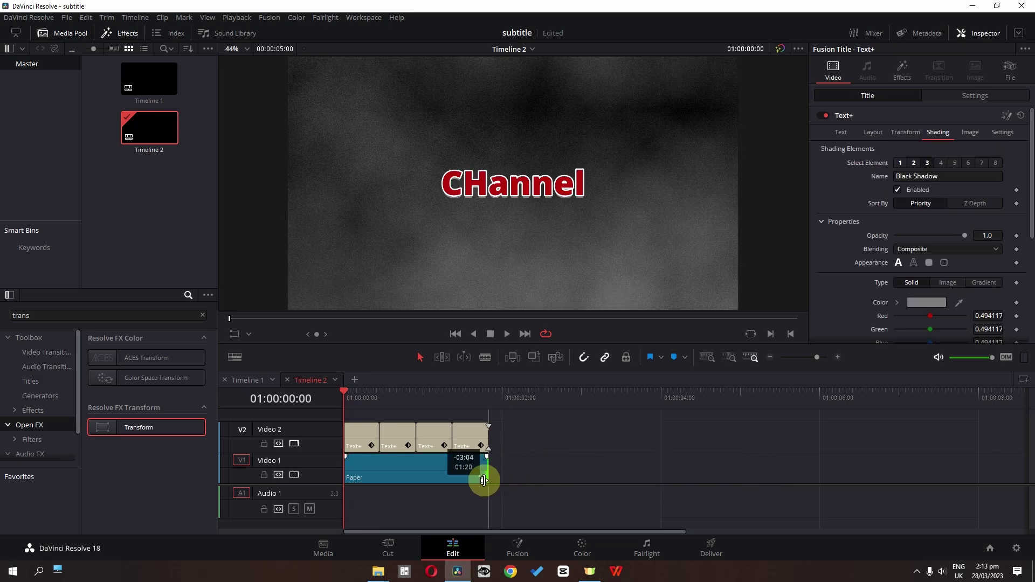
Preview the sequence, then Alt-drag a copy of the CHannel title to 01:00:02
key(space)
key(space)
key(space)
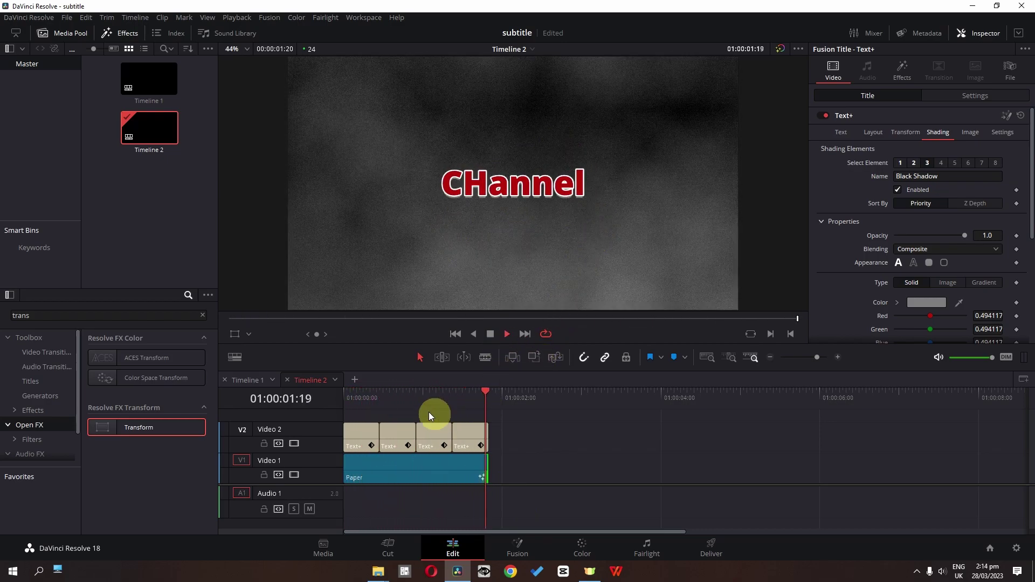
key(space)
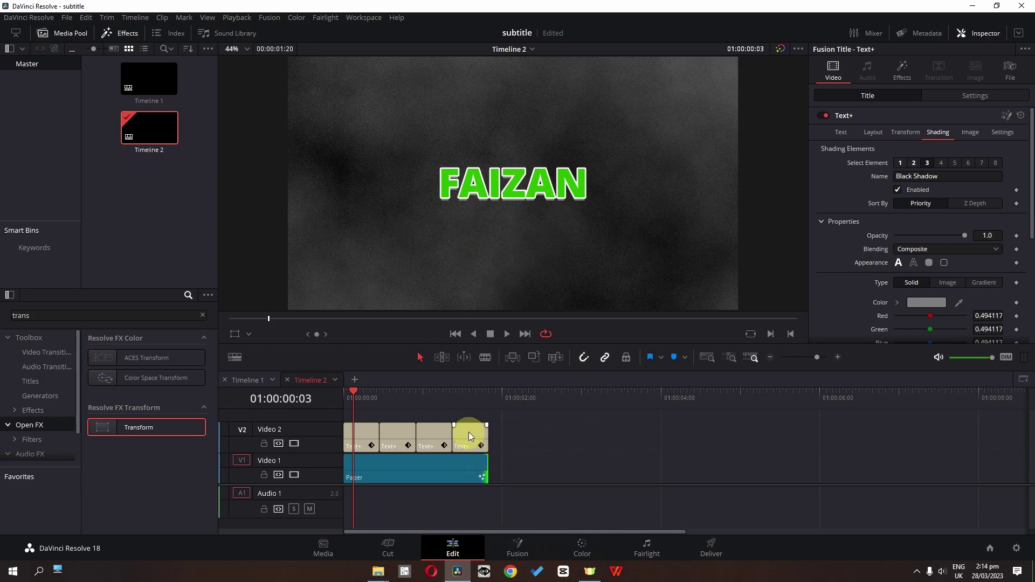
drag(470, 434, 625, 435)
click(512, 396)
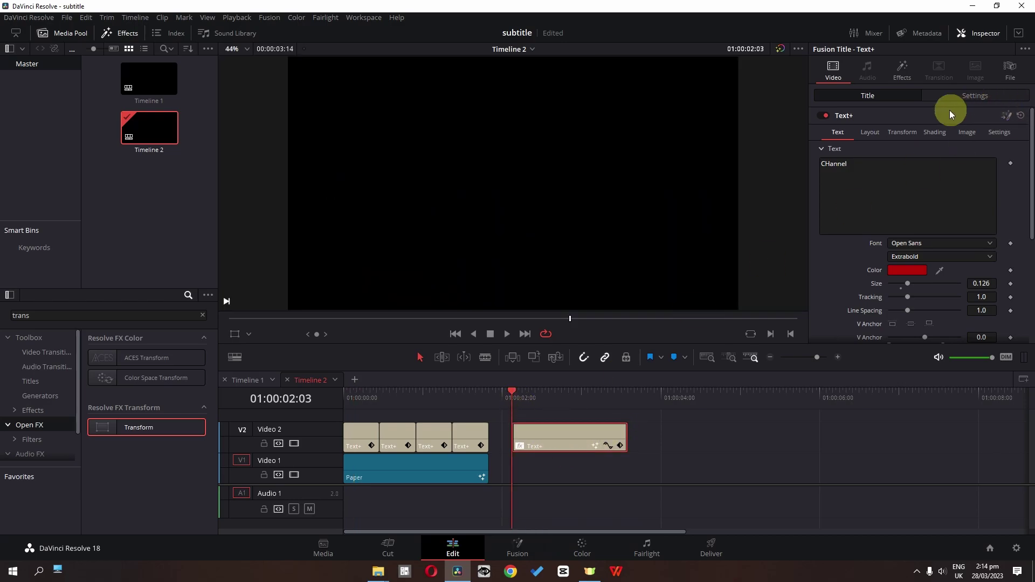
Reset the copied title's Transform Zoom and keyframe it at 0.001 at 02:03
click(901, 69)
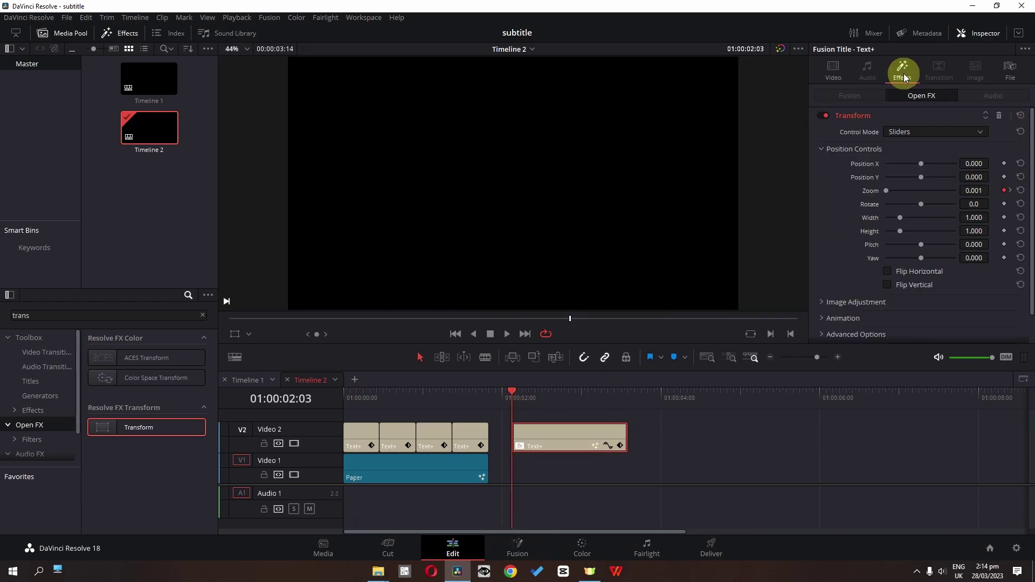
click(1021, 192)
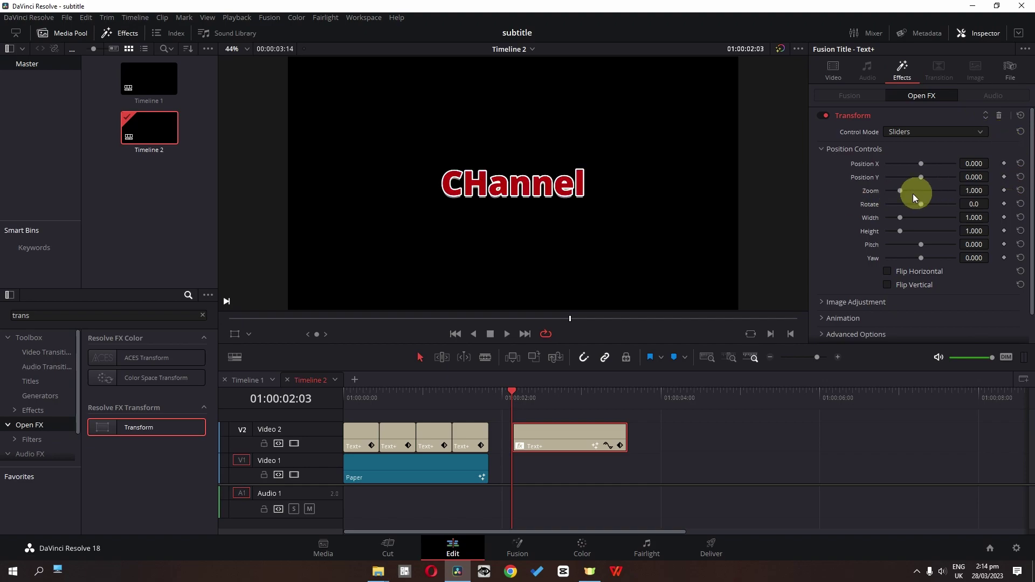
click(1003, 191)
double_click(971, 191)
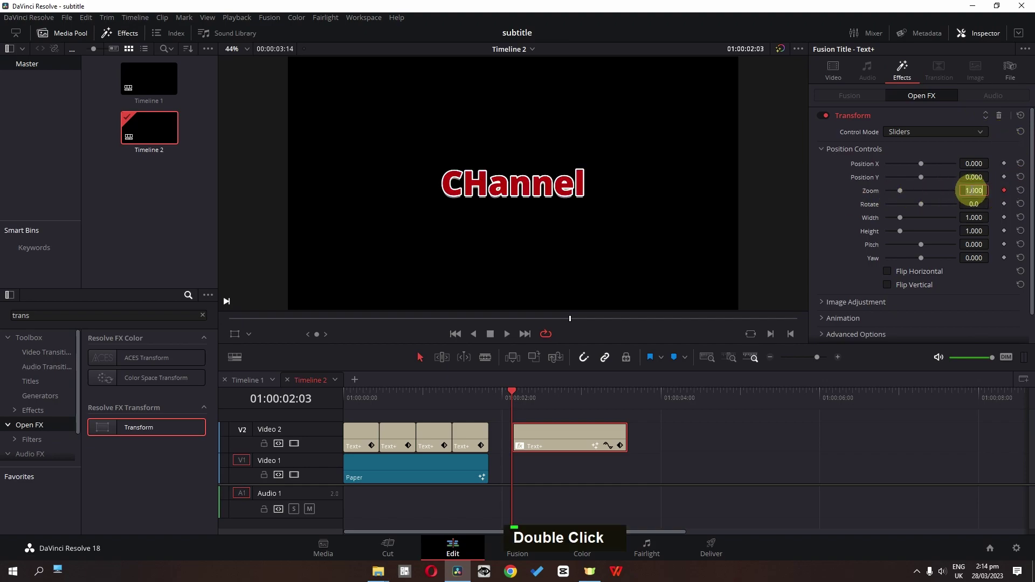
text(0.001)
key(Return)
scroll(524, 500, up, 1)
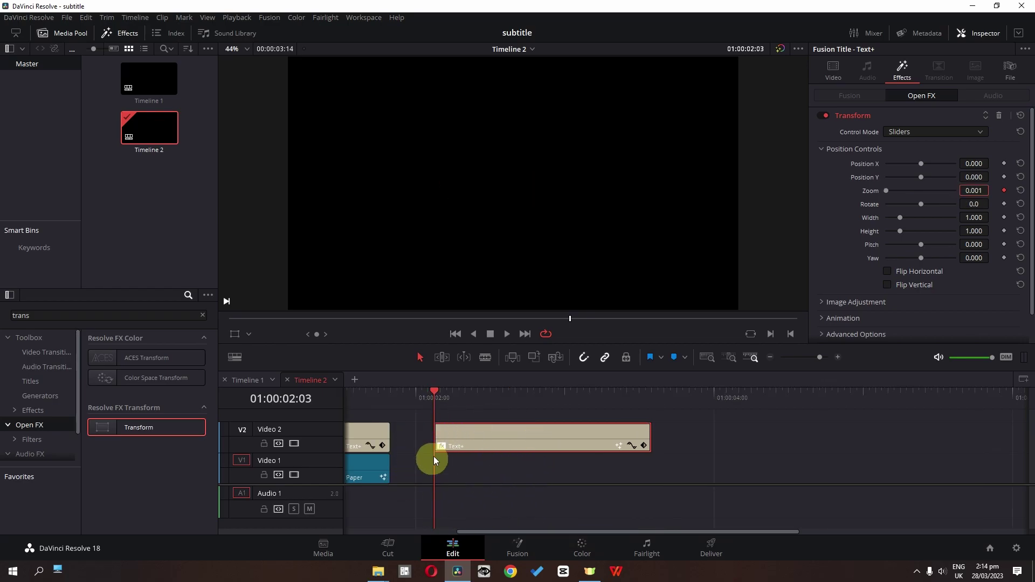
Add a Zoom keyframe of 1.200 five frames later
key(Right)
key(Right)
key(Right)
key(Right)
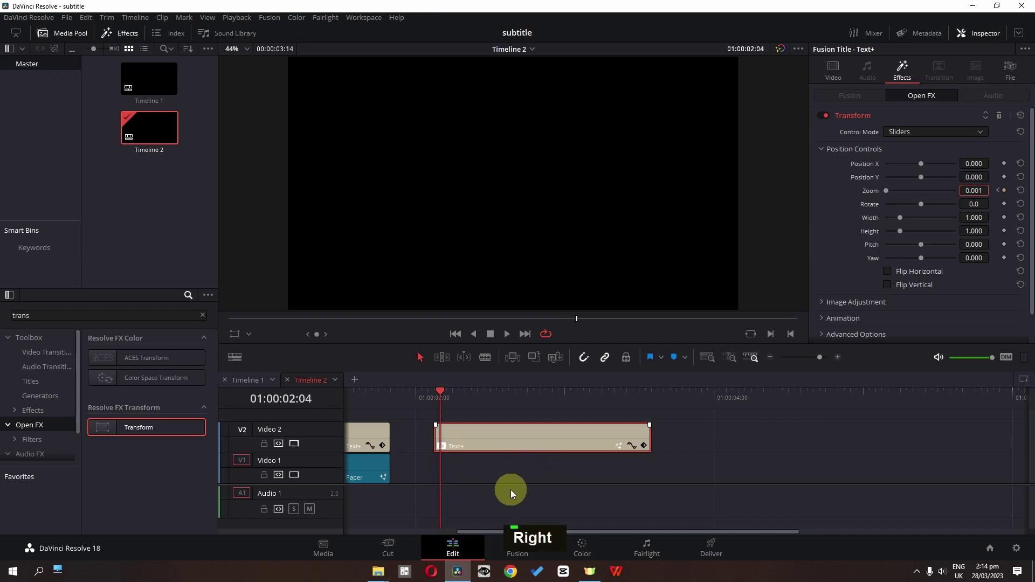
key(Right)
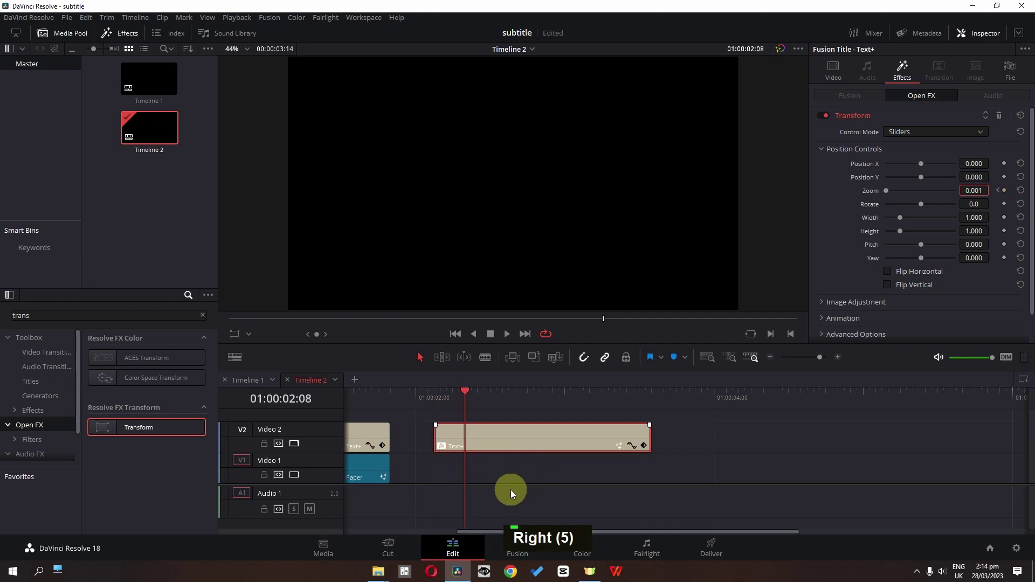
double_click(975, 191)
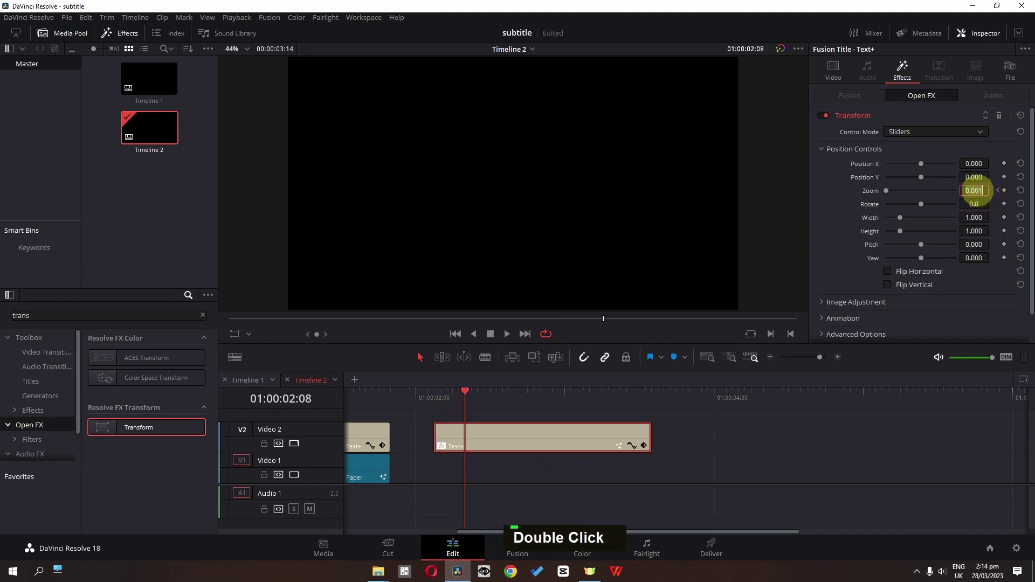
text(1.2)
key(Return)
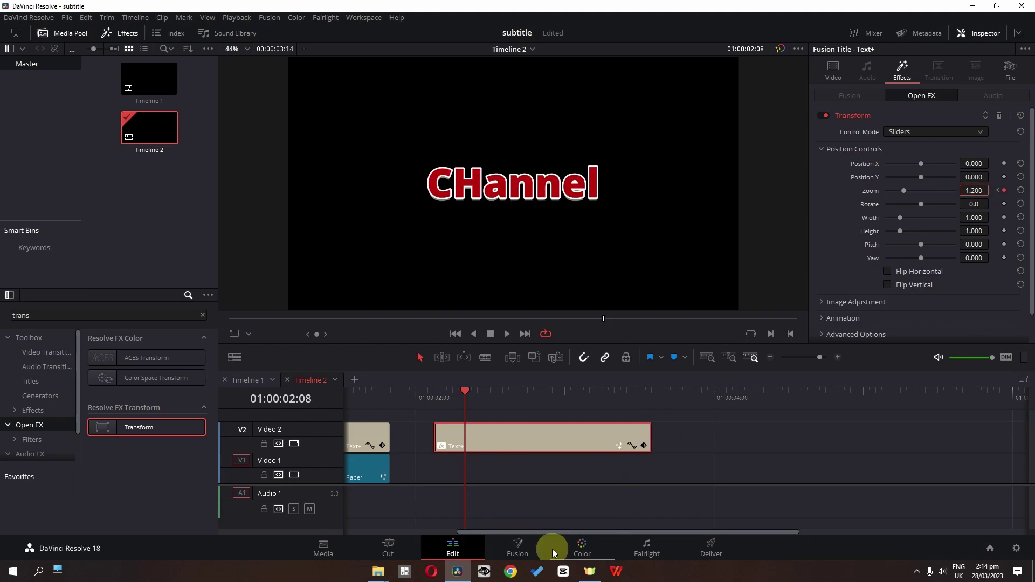
Enter Zoom 1 a few frames further on and preview the pop-in from the title's start
key(Right)
key(Right)
key(Right)
key(Right)
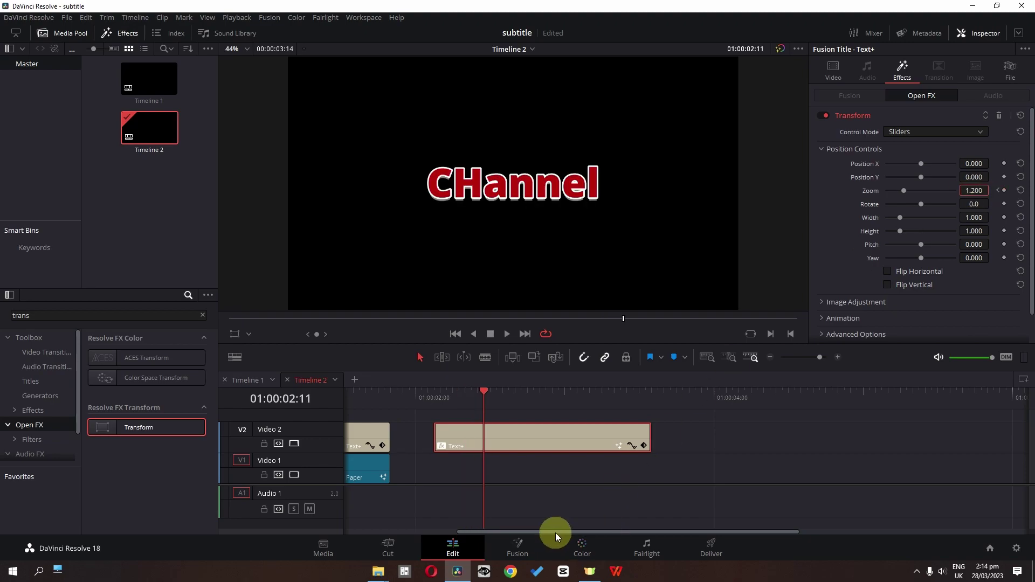
double_click(983, 190)
text(1)
key(Return)
drag(480, 401, 438, 399)
key(space)
key(space)
key(space)
key(space)
key(space)
key(space)
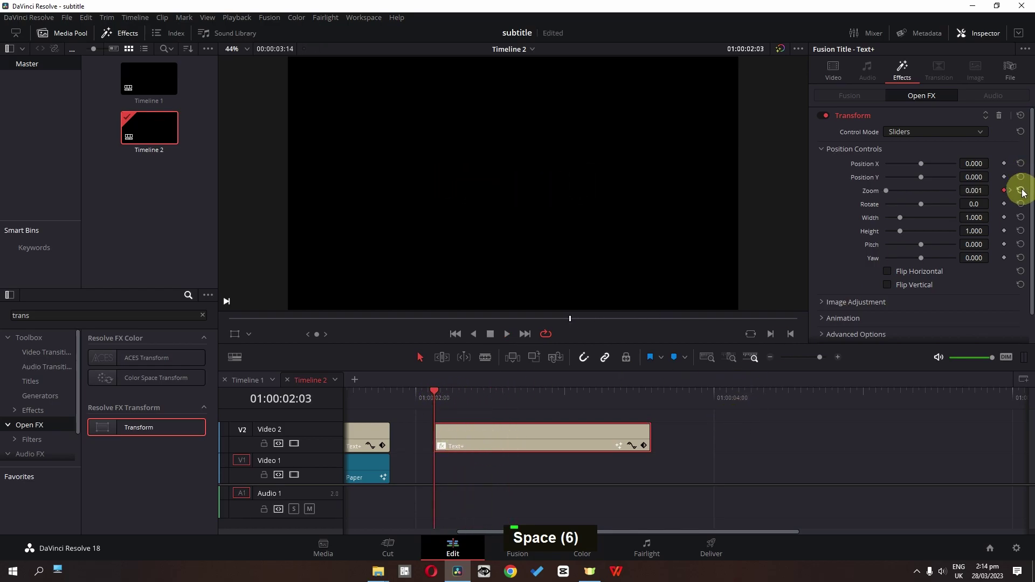
Reset Zoom and keyframe it at 0 at 02:03 and 1.2 at 02:05
click(1004, 191)
double_click(970, 190)
text(0)
key(Return)
key(Right)
key(Right)
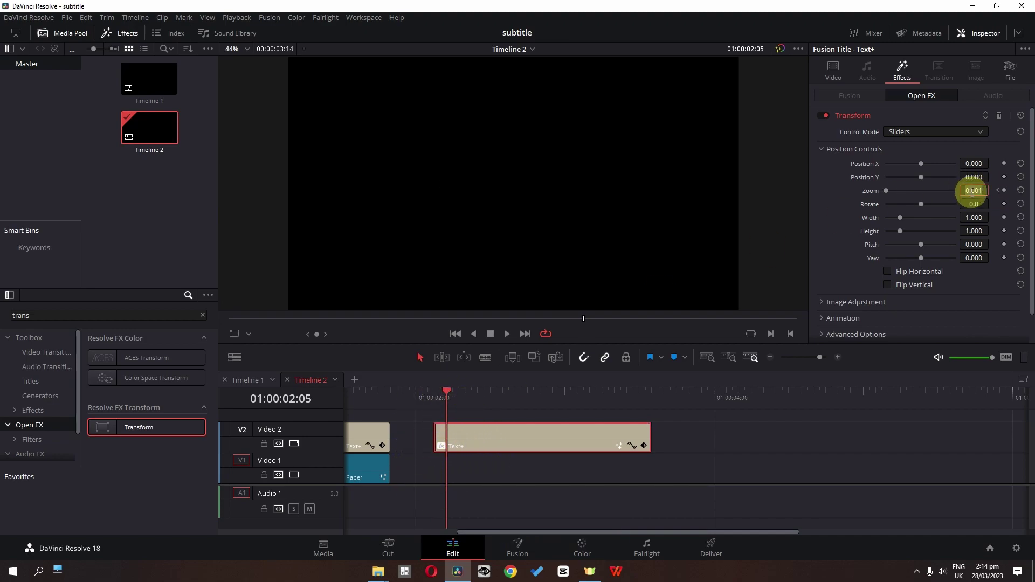
double_click(972, 190)
text(1.2)
key(Return)
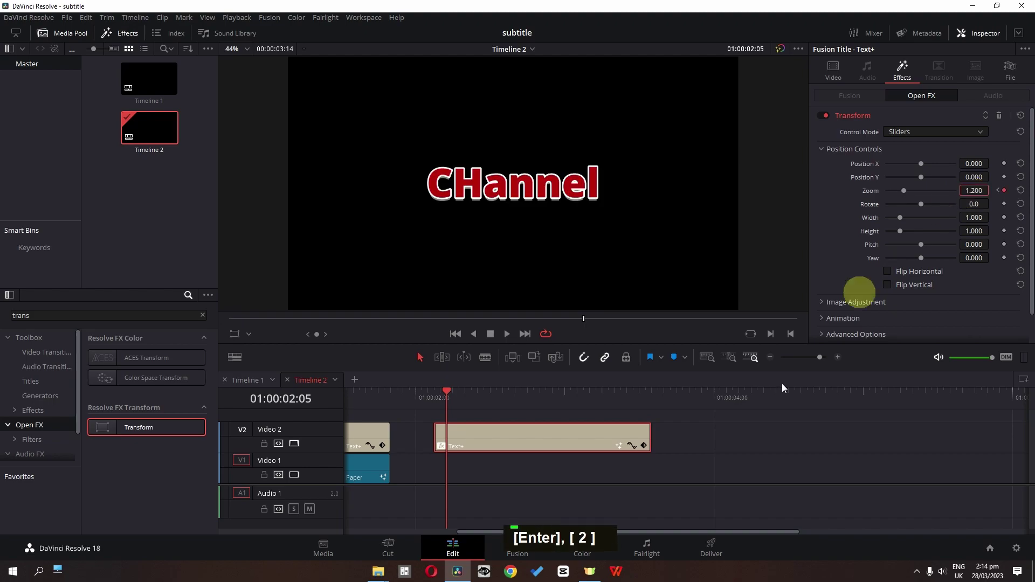
Add a Zoom 1 keyframe at 02:07 and preview the pop-in from the title's start
key(Right)
key(Right)
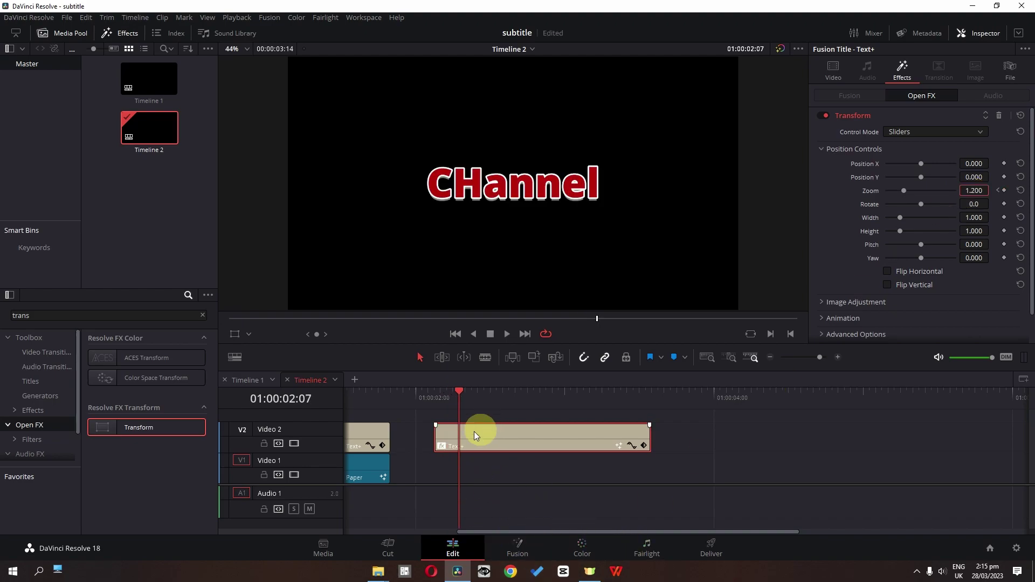
double_click(982, 190)
text(1)
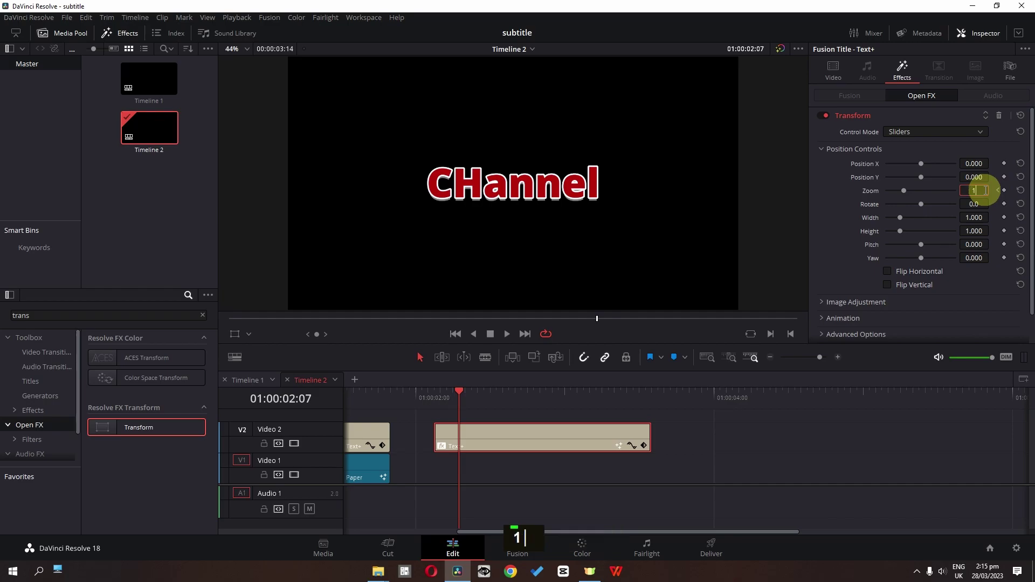
key(Return)
click(454, 418)
key(space)
key(space)
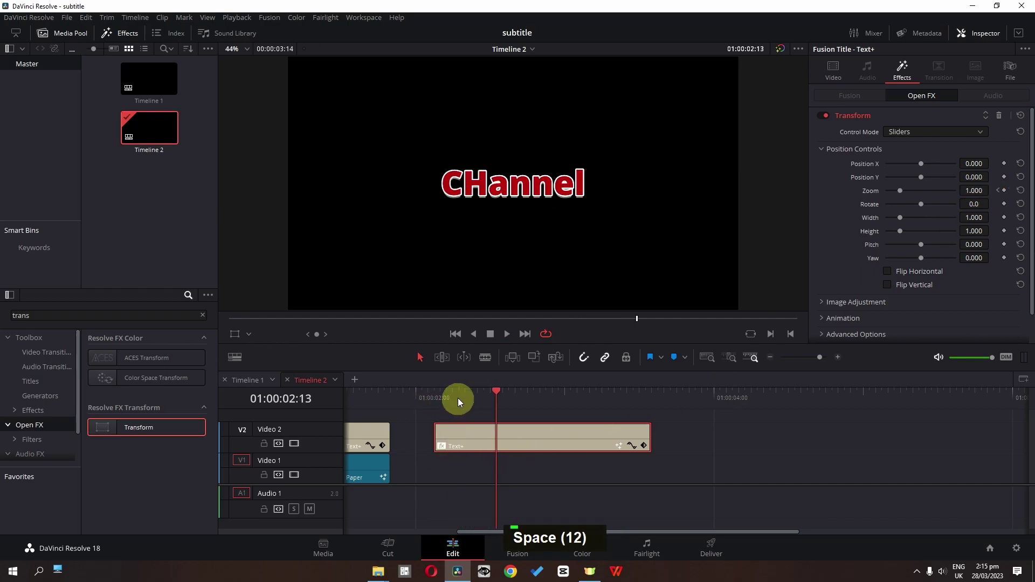
click(435, 392)
key(space)
key(space)
key(space)
key(space)
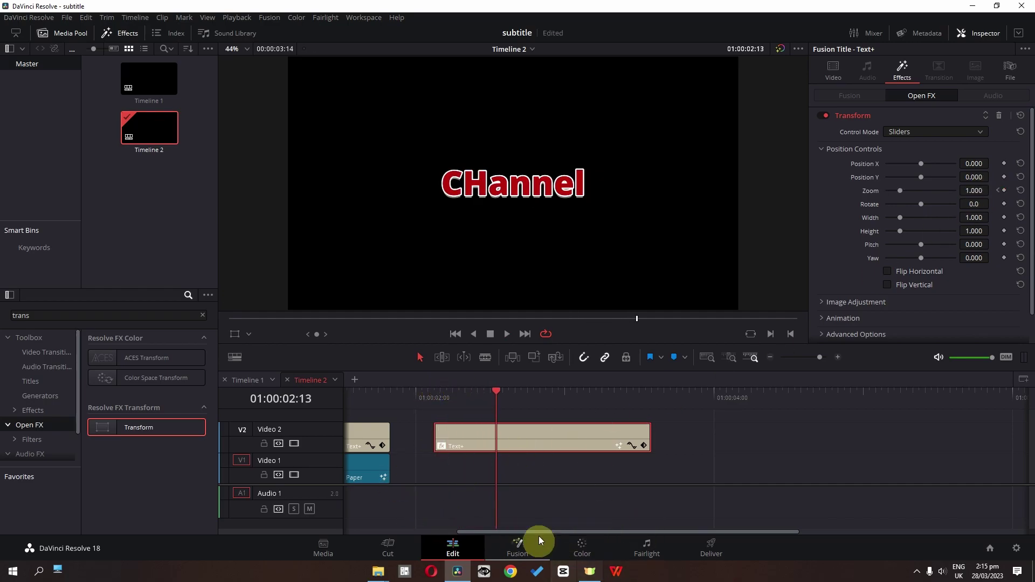